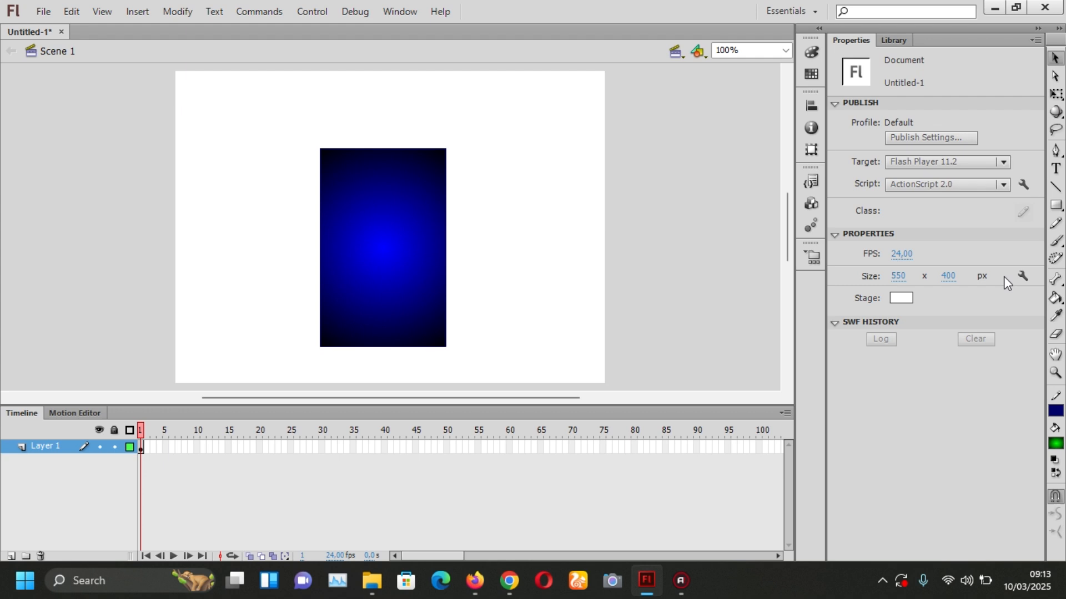
- Compare the Pencil and Brush tools' options, finish on the Brush tool, and examine its available brush sizes
{"action": "left_click", "coordinate": [1056, 224]}
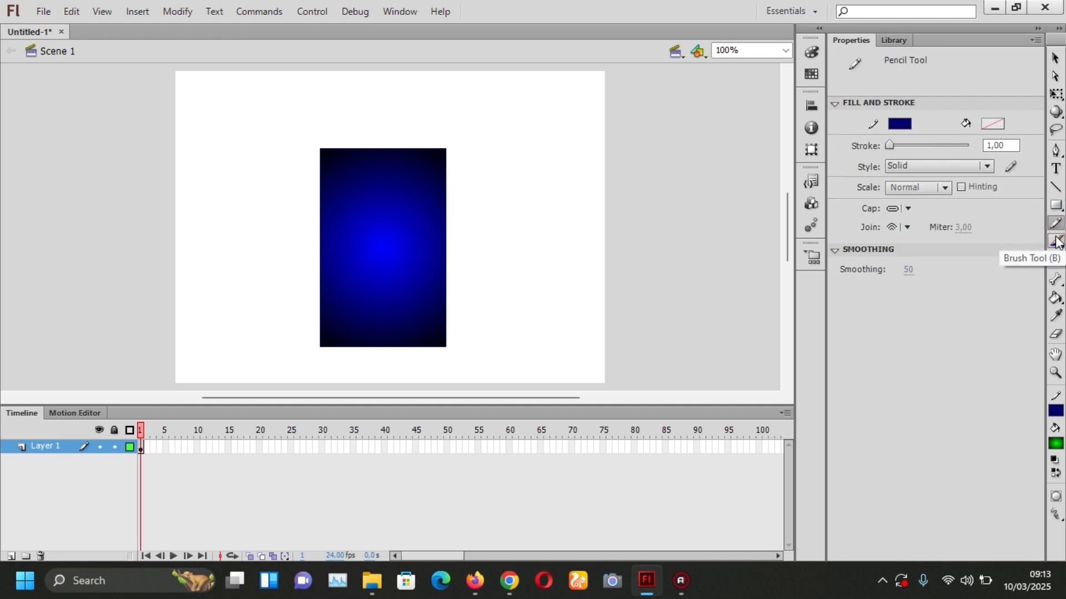
{"action": "left_click", "coordinate": [1057, 242]}
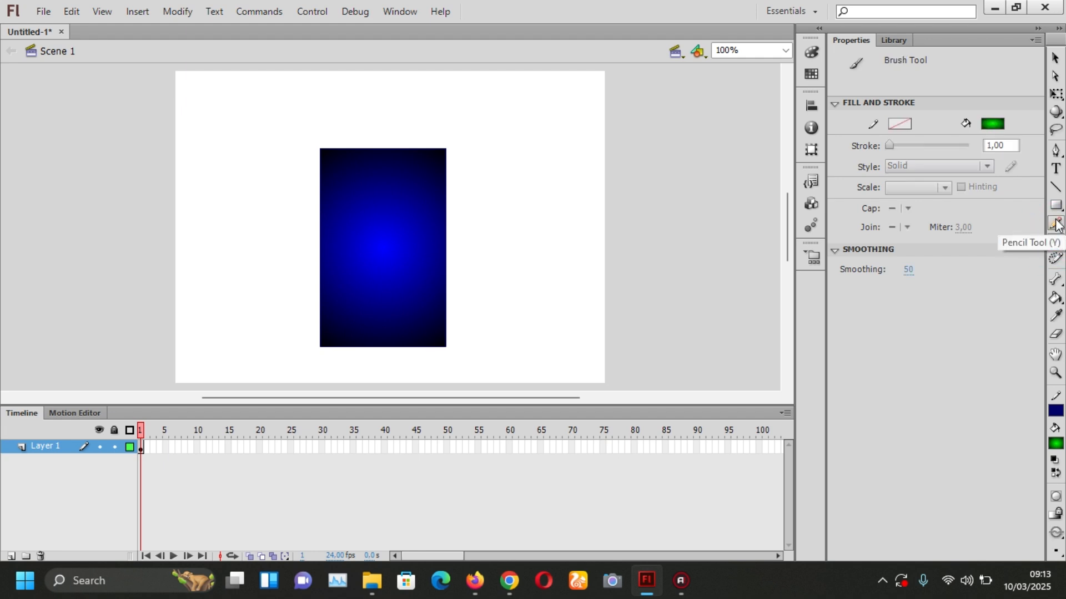
{"action": "left_click", "coordinate": [1056, 224]}
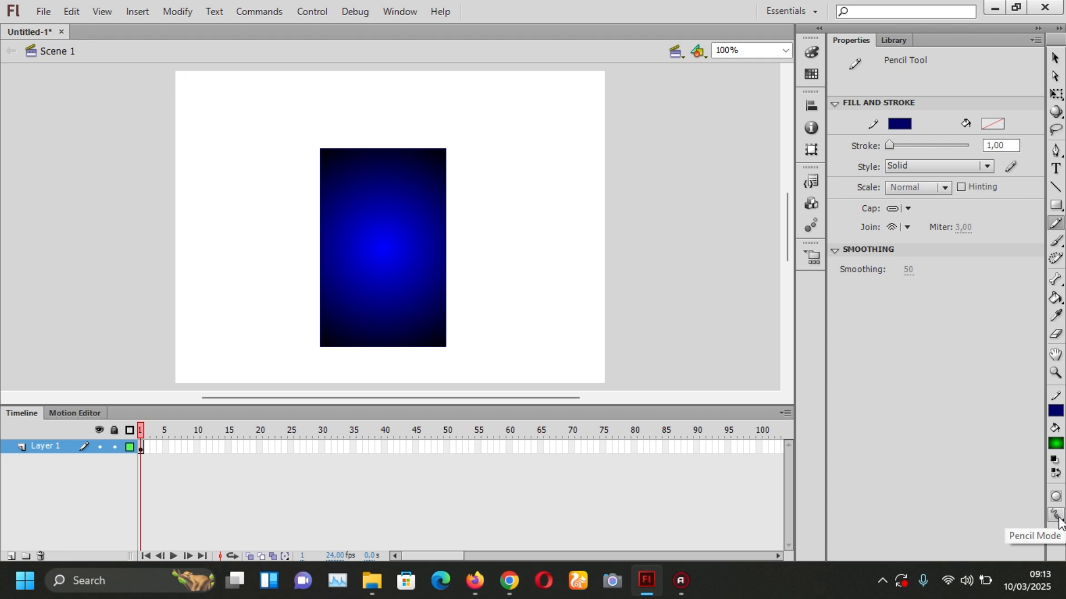
{"action": "left_click", "coordinate": [1055, 244]}
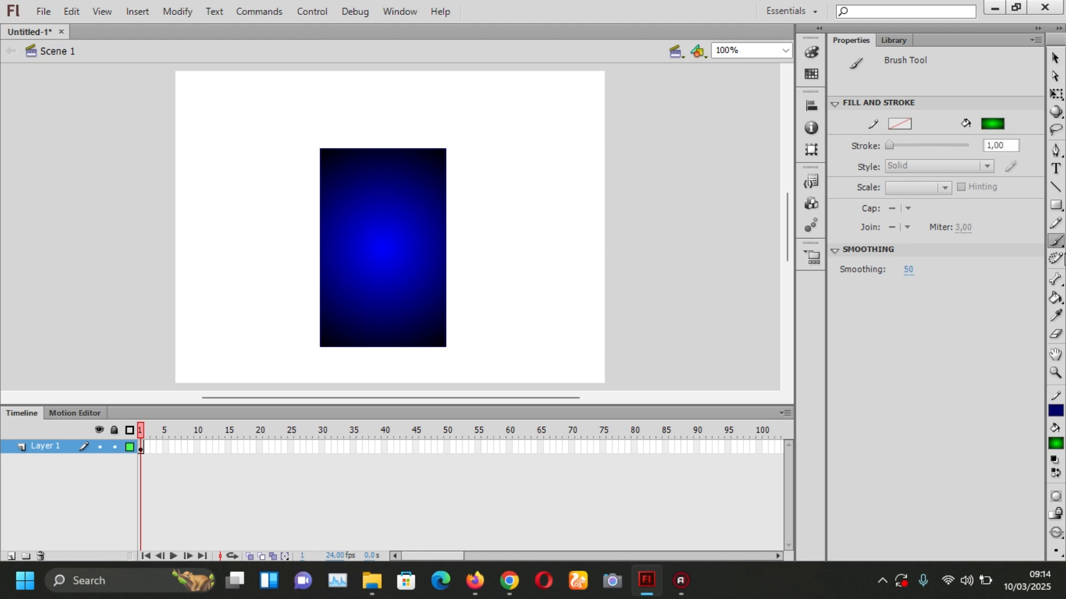
{"action": "left_click", "coordinate": [1056, 225]}
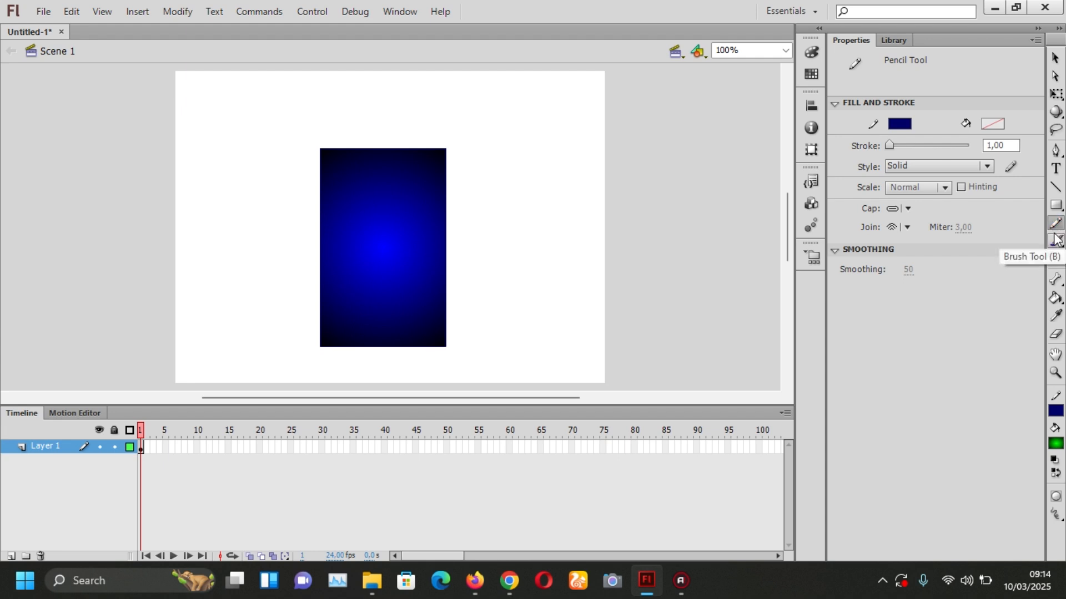
{"action": "left_click", "coordinate": [1055, 240]}
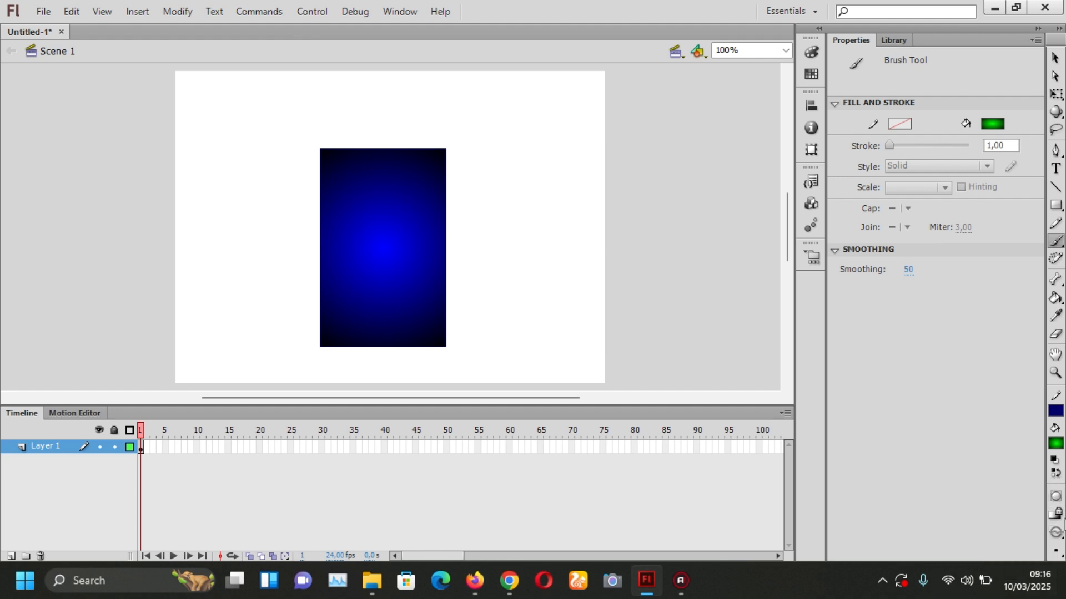
{"action": "left_click", "coordinate": [1055, 548]}
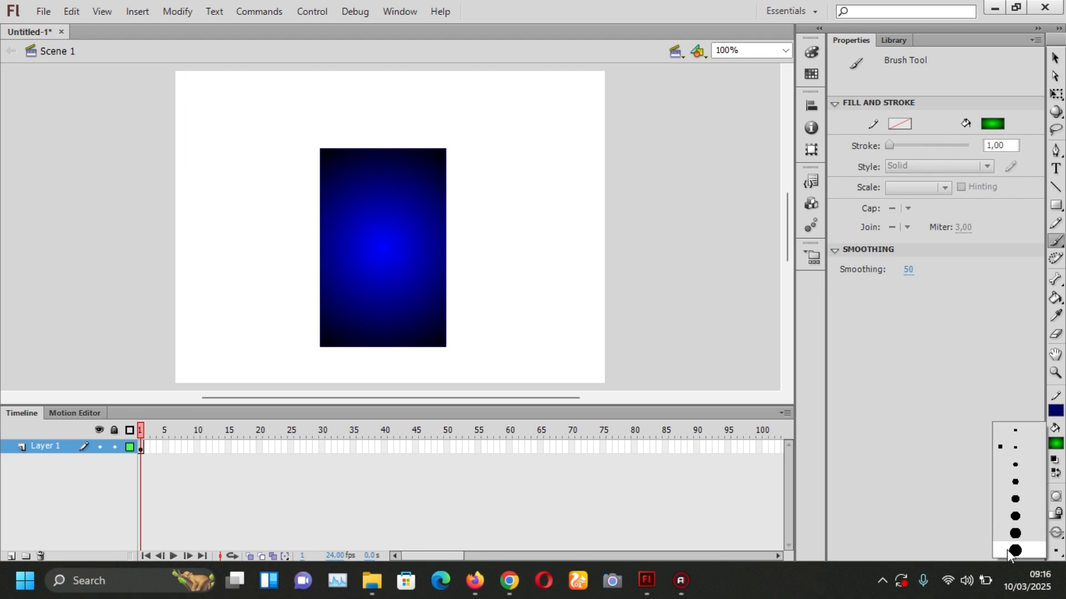
{"action": "left_click", "coordinate": [1054, 555]}
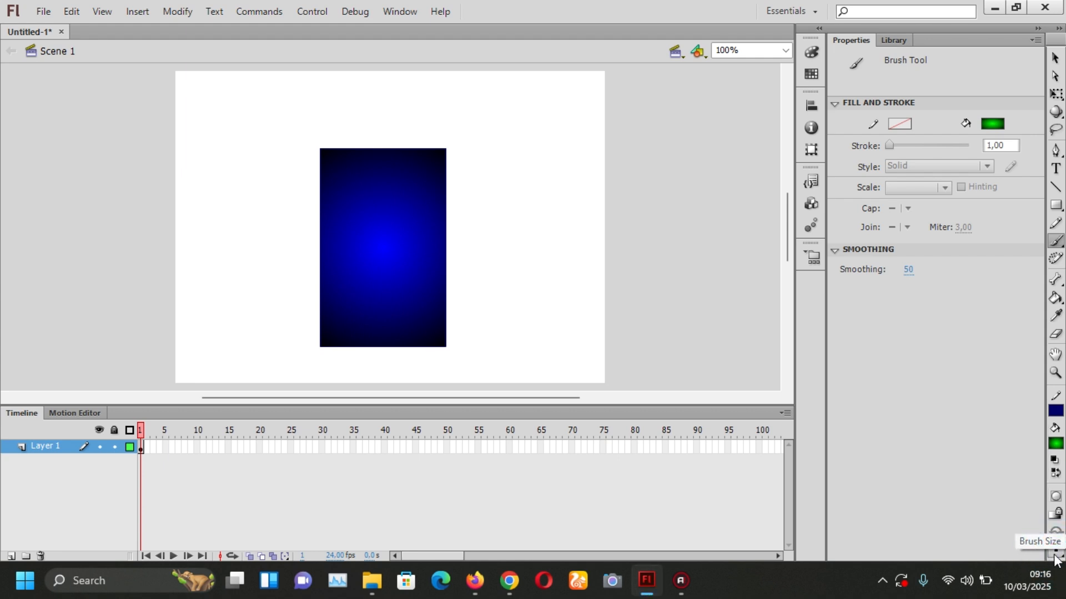
{"action": "left_click", "coordinate": [1057, 499]}
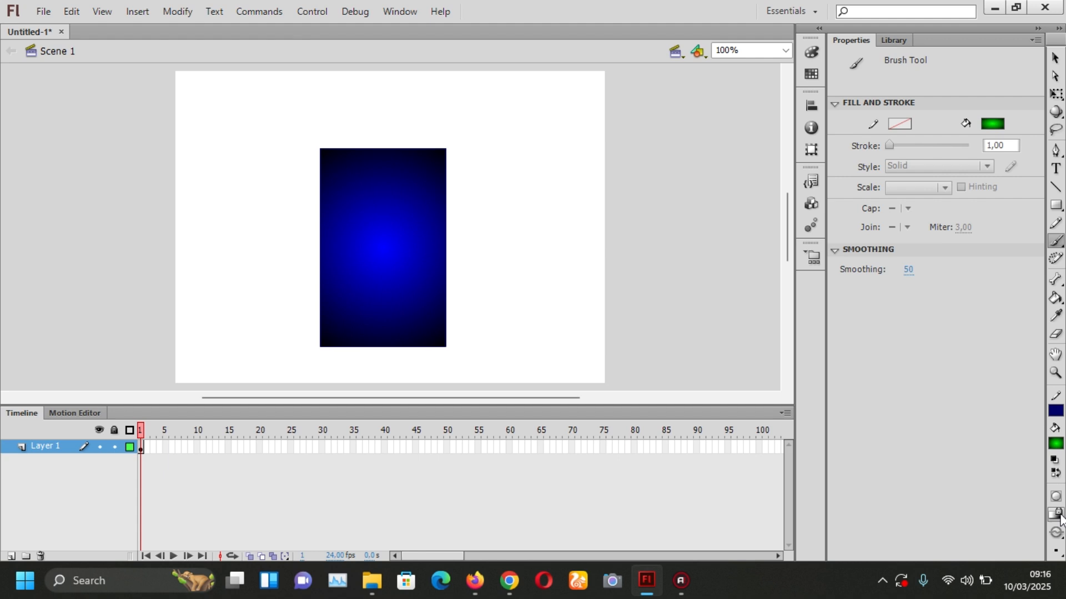
- Set the brush fill to the blue radial gradient and view the available brush modes
{"action": "left_click", "coordinate": [1059, 442]}
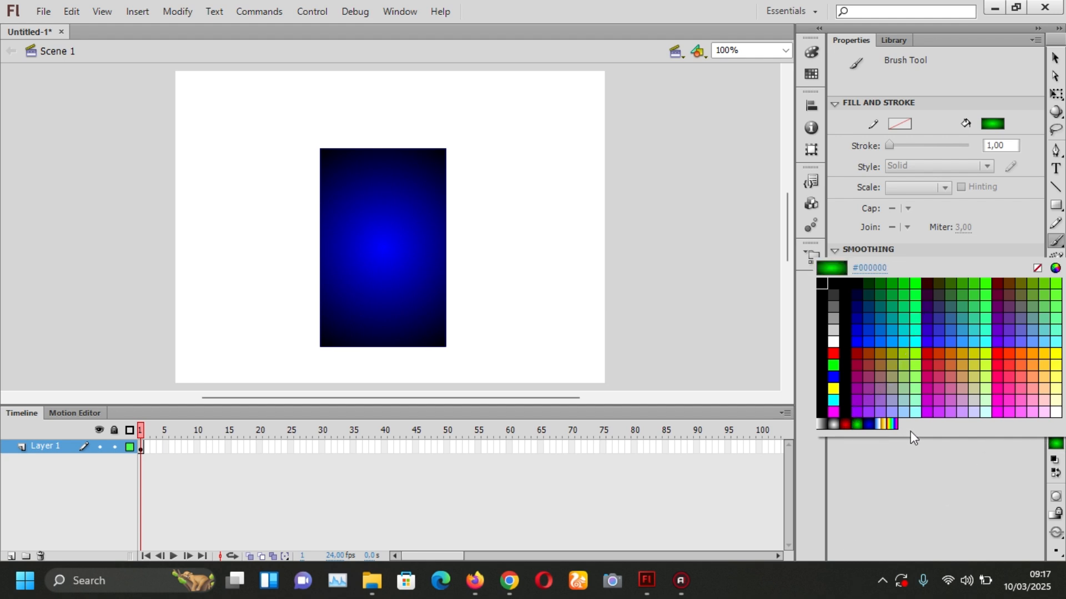
{"action": "left_click", "coordinate": [864, 424]}
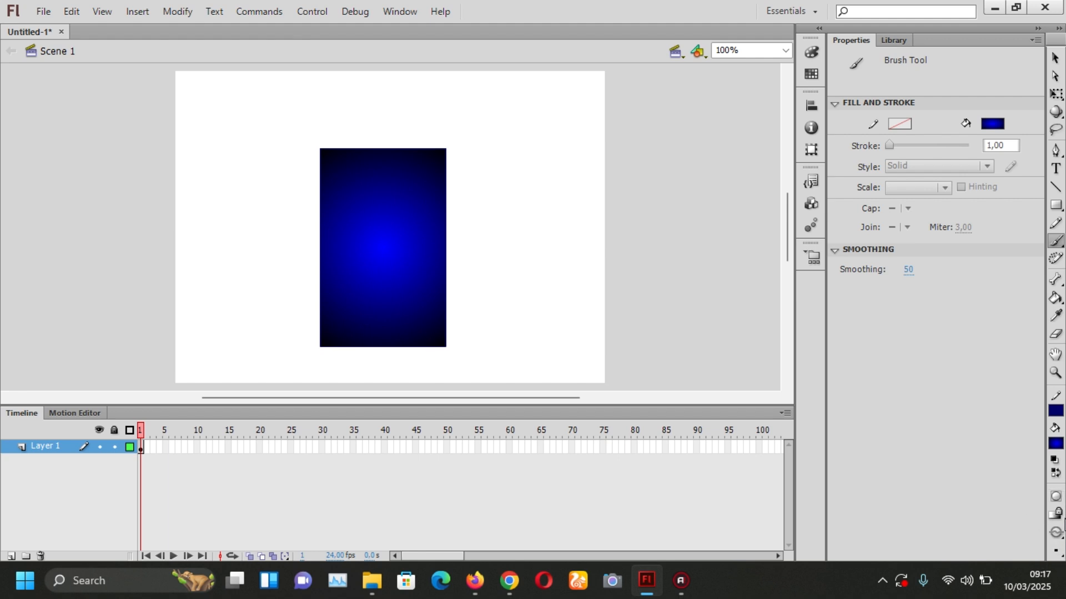
{"action": "left_click", "coordinate": [1057, 533]}
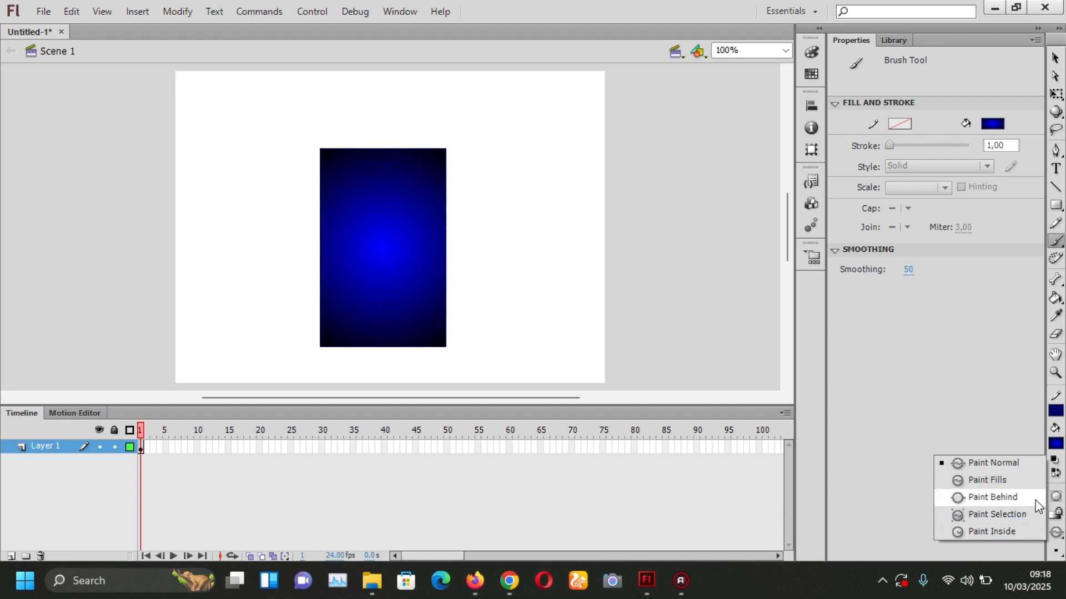
{"action": "left_click", "coordinate": [1057, 533]}
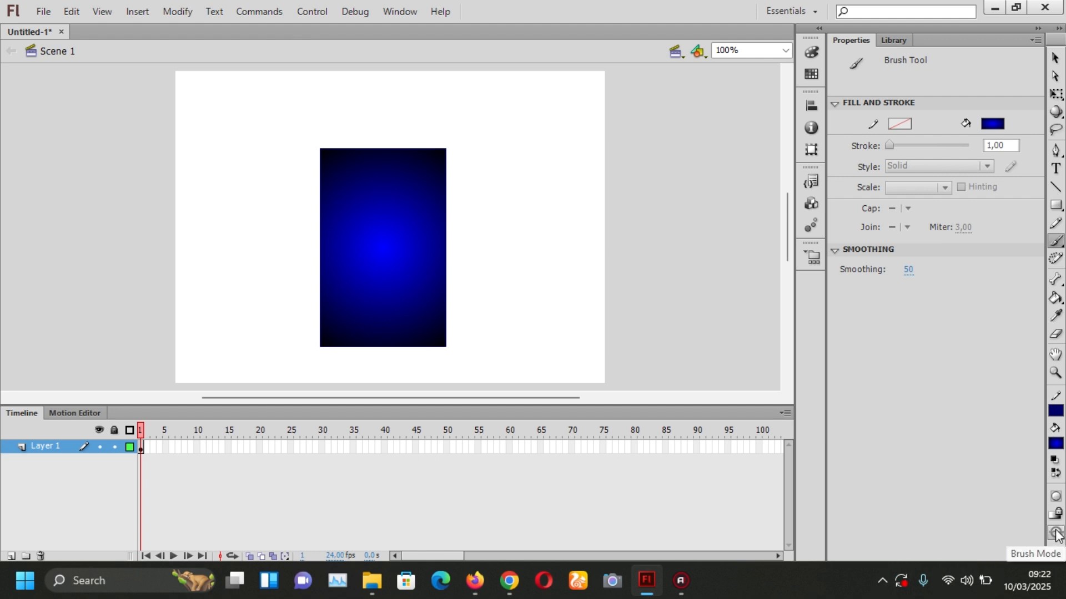
{"action": "left_click", "coordinate": [1056, 534]}
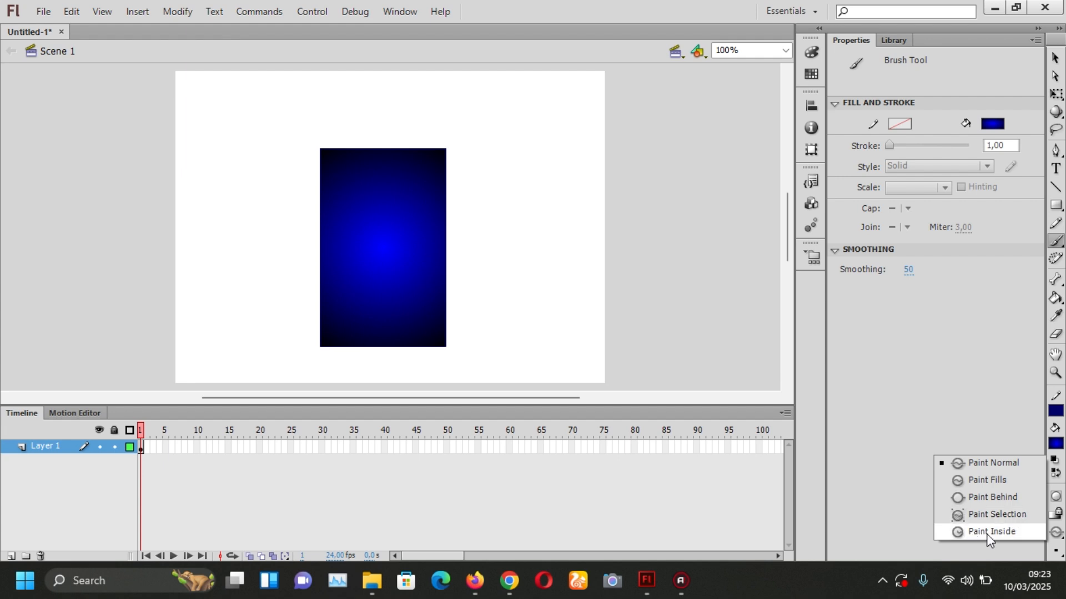
- Choose a large brush size and set the brush fill to the black-and-white radial gradient
{"action": "left_click", "coordinate": [1054, 552]}
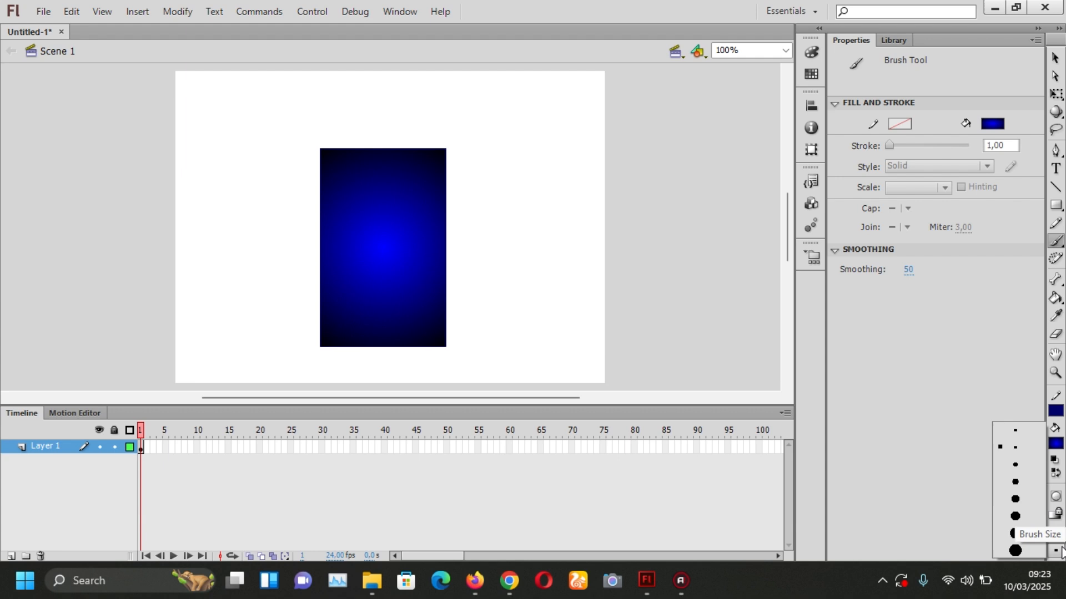
{"action": "left_click", "coordinate": [1016, 516]}
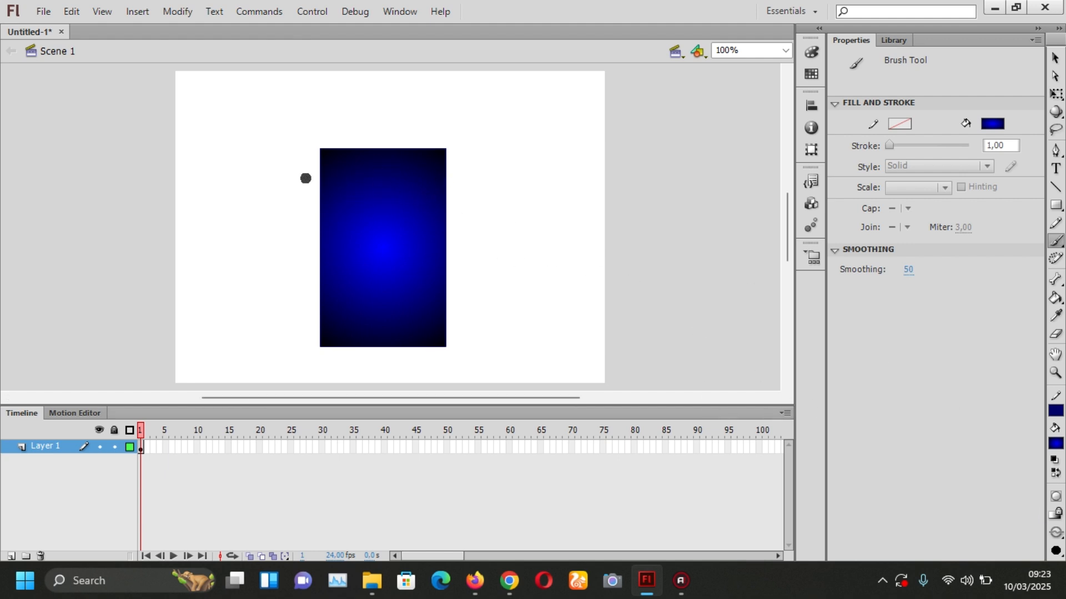
{"action": "left_click", "coordinate": [1055, 446]}
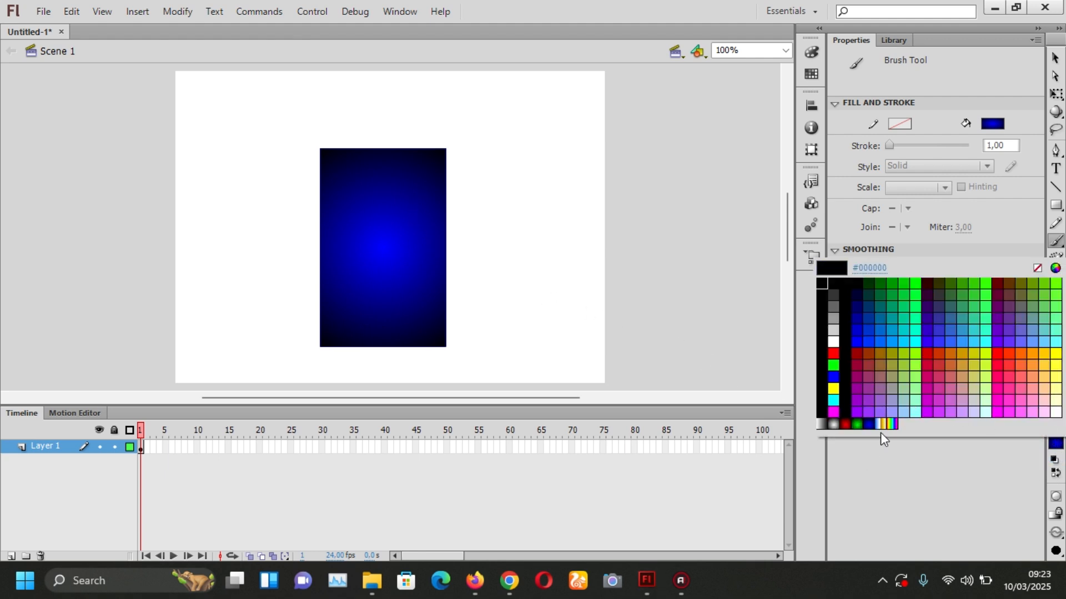
{"action": "left_click", "coordinate": [834, 422]}
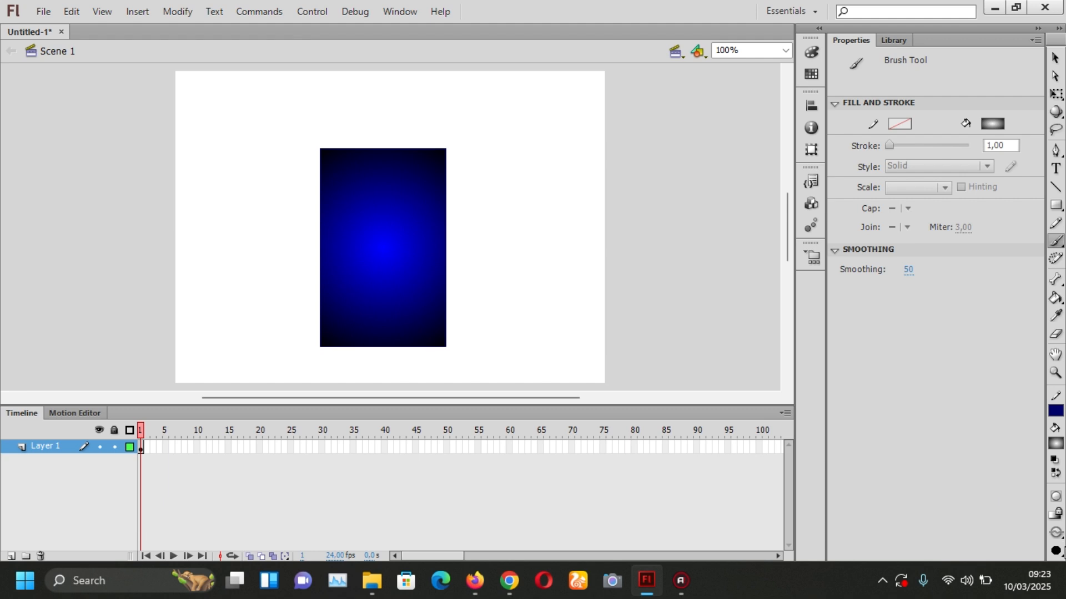
{"action": "left_click", "coordinate": [1059, 535]}
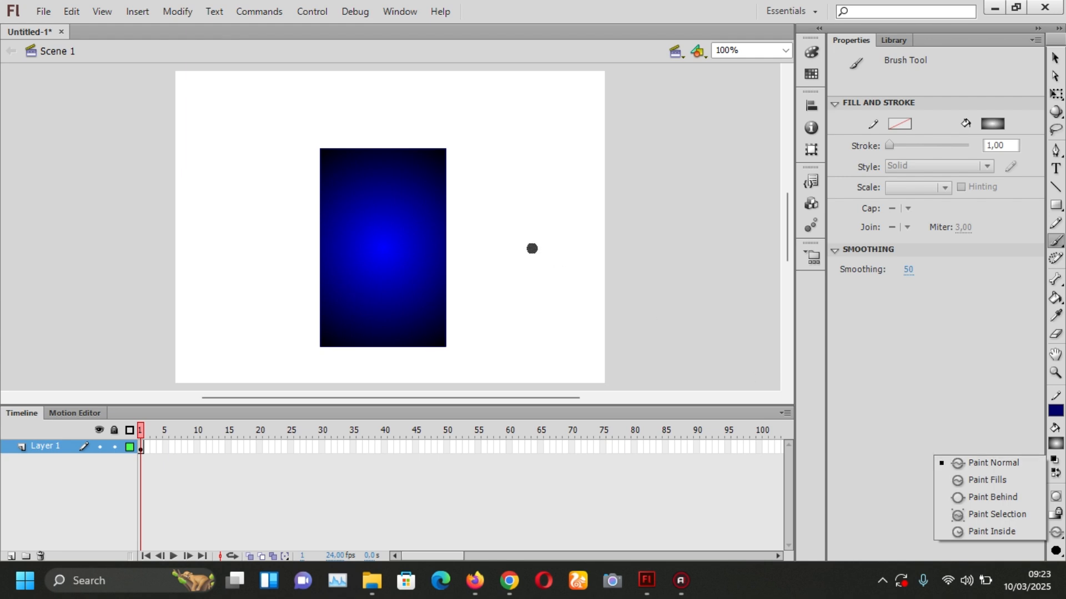
- Set the stroke colour to cyan #00FFFF and outline the blue rectangle using the Ink Bottle tool
{"action": "key", "text": "r"}
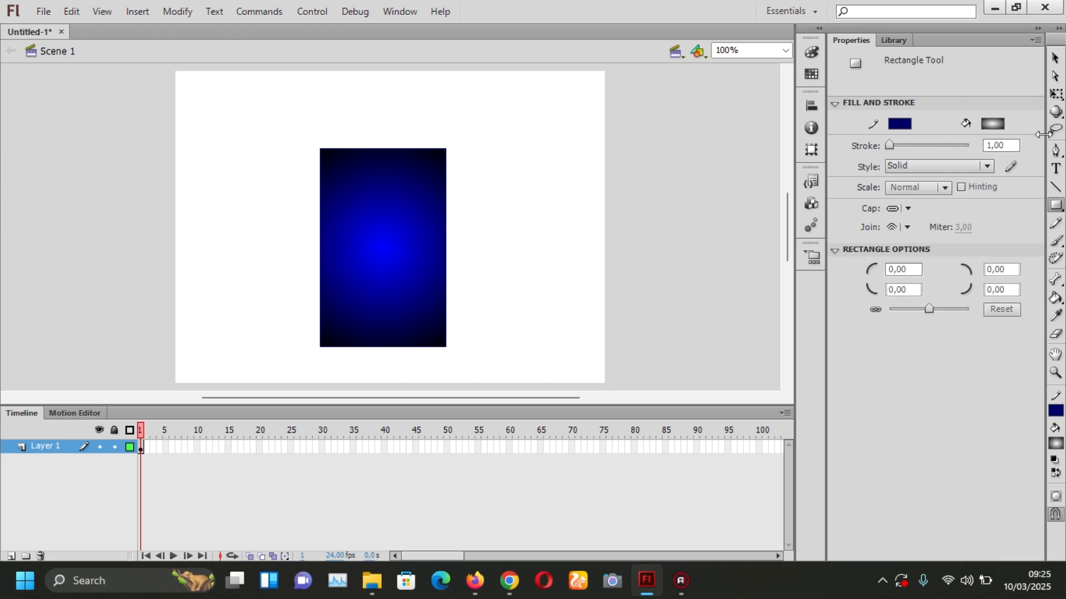
{"action": "left_click", "coordinate": [1055, 59]}
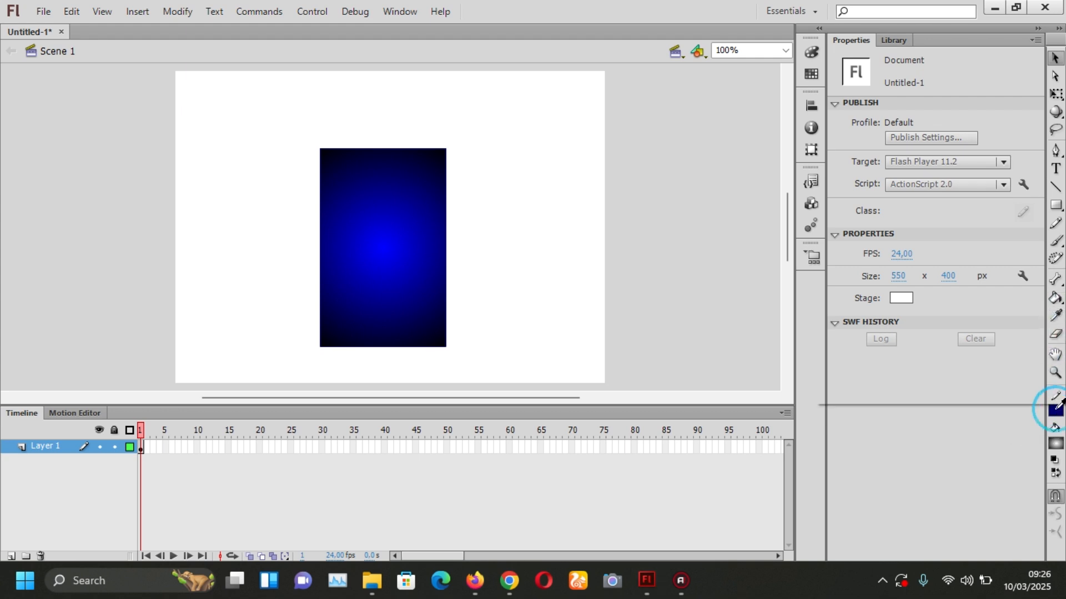
{"action": "left_click", "coordinate": [1055, 412]}
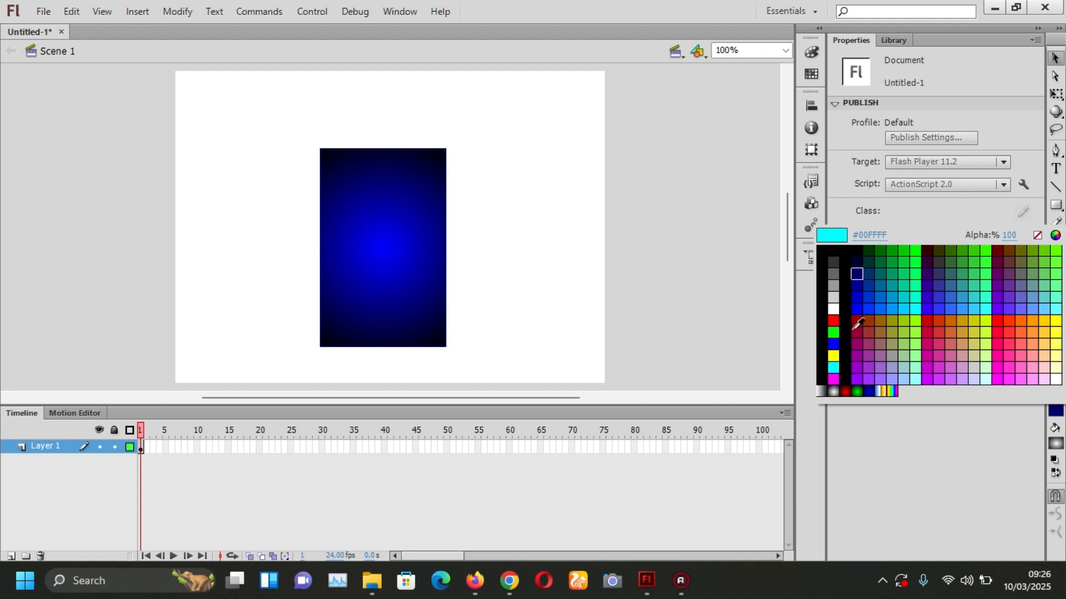
{"action": "left_click", "coordinate": [836, 366]}
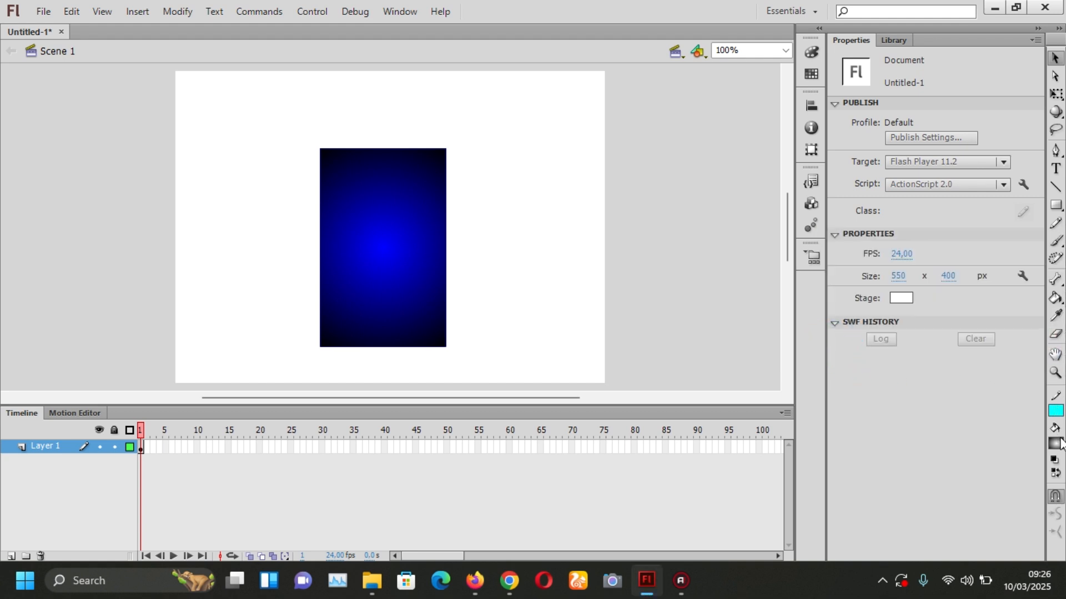
{"action": "left_click", "coordinate": [1055, 301]}
{"action": "left_click", "coordinate": [986, 312]}
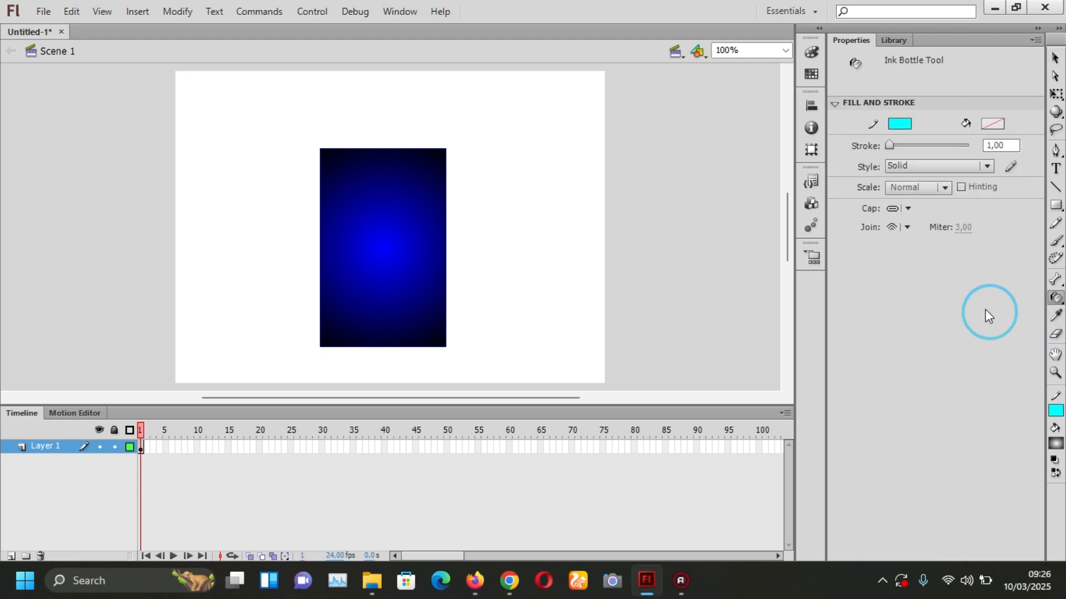
{"action": "left_click", "coordinate": [418, 142]}
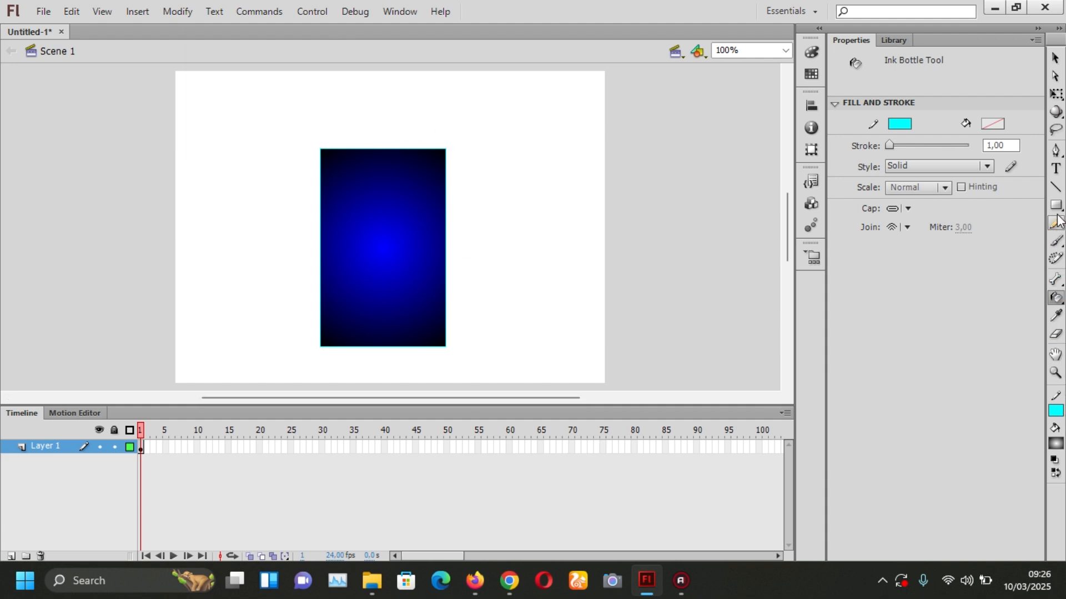
- Paint a horizontal brush stroke in Paint Normal mode across the rectangle near its upper edge, extending past both sides
{"action": "left_click", "coordinate": [1057, 243]}
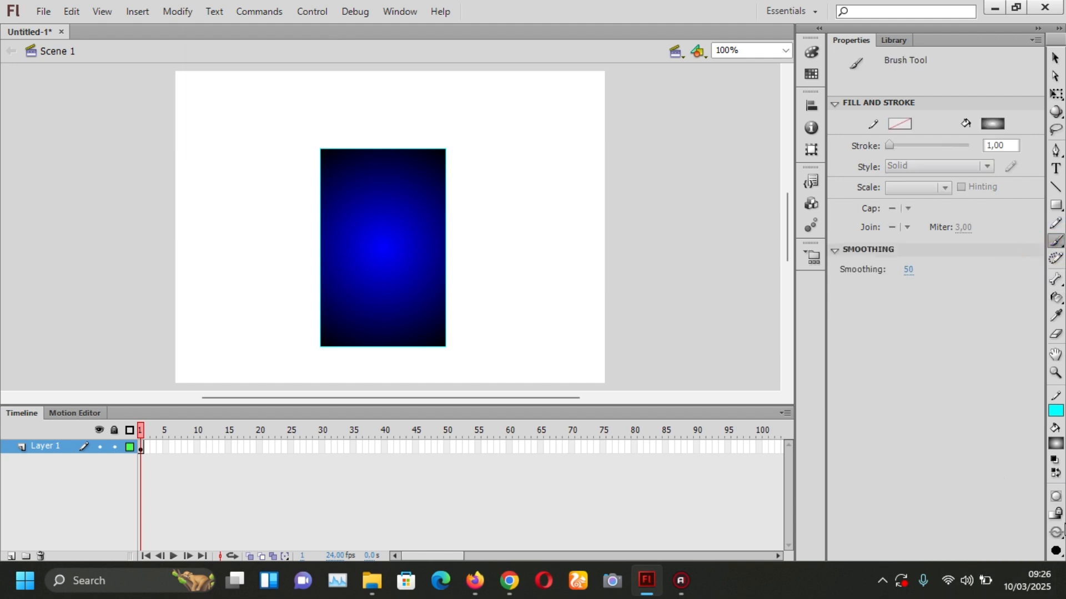
{"action": "left_click", "coordinate": [1057, 534]}
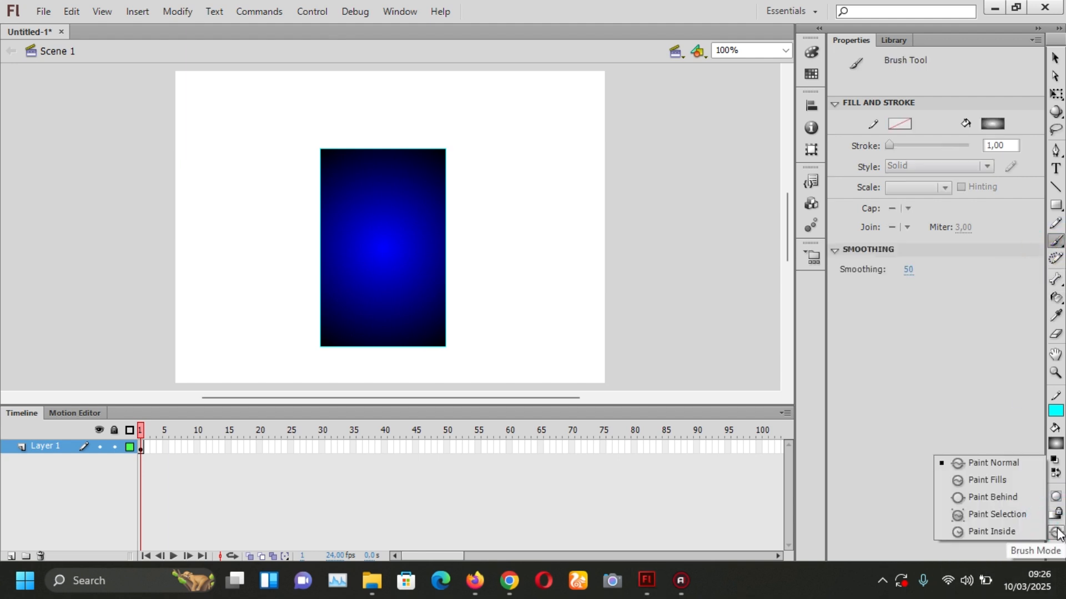
{"action": "left_click", "coordinate": [995, 462]}
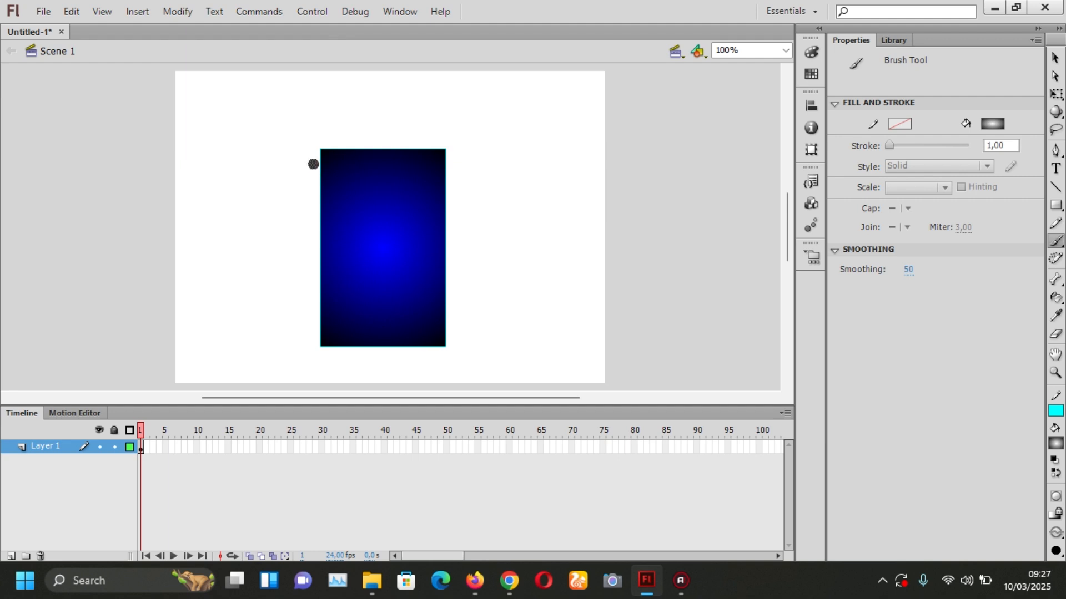
{"action": "mouse_move", "coordinate": [313, 164]}
{"action": "left_mouse_down"}
{"action": "mouse_move", "coordinate": [464, 170]}
{"action": "mouse_move", "coordinate": [315, 173]}
{"action": "mouse_move", "coordinate": [462, 169]}
{"action": "mouse_move", "coordinate": [386, 167]}
{"action": "mouse_move", "coordinate": [456, 167]}
{"action": "left_mouse_up"}
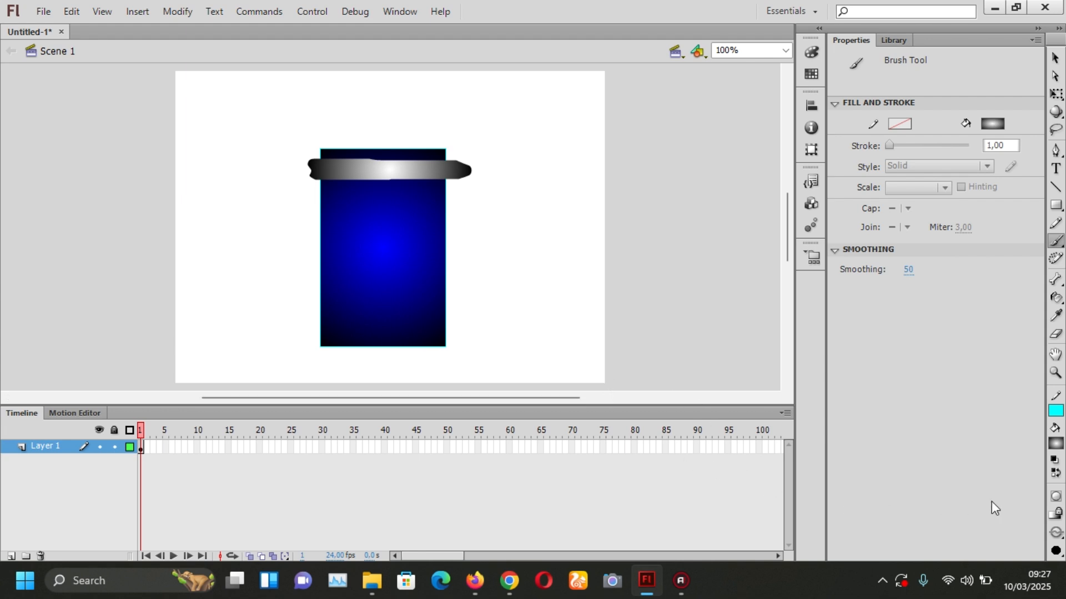
- Paint several horizontal brush strokes in Paint Fills mode across the rectangle, below the first stroke
{"action": "left_click", "coordinate": [1058, 536]}
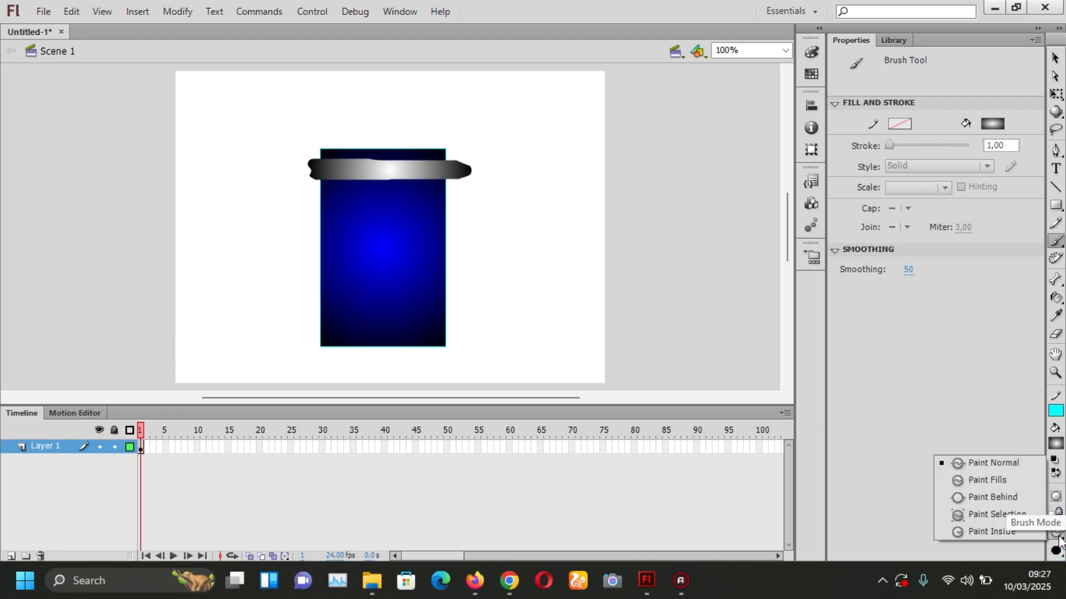
{"action": "left_click", "coordinate": [989, 480]}
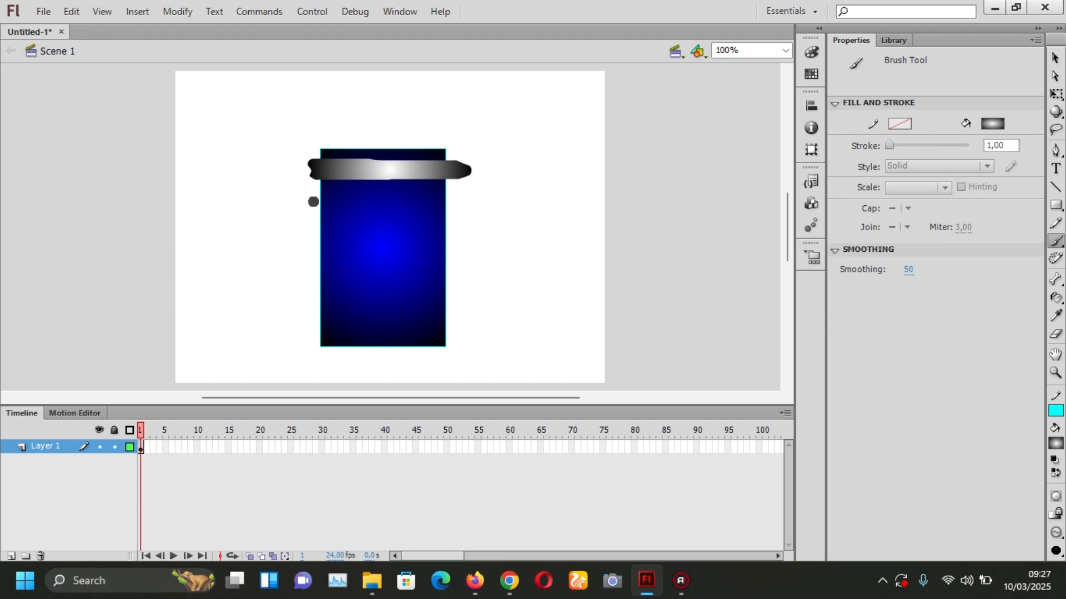
{"action": "left_click_drag", "start_coordinate": [313, 200], "coordinate": [463, 201]}
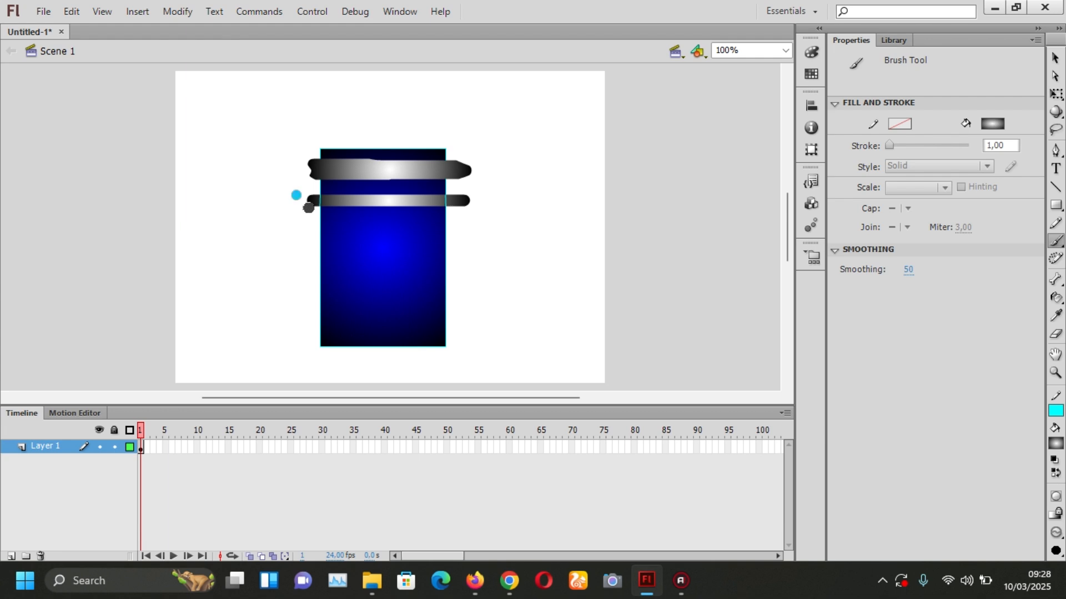
{"action": "left_click_drag", "start_coordinate": [309, 207], "coordinate": [469, 209]}
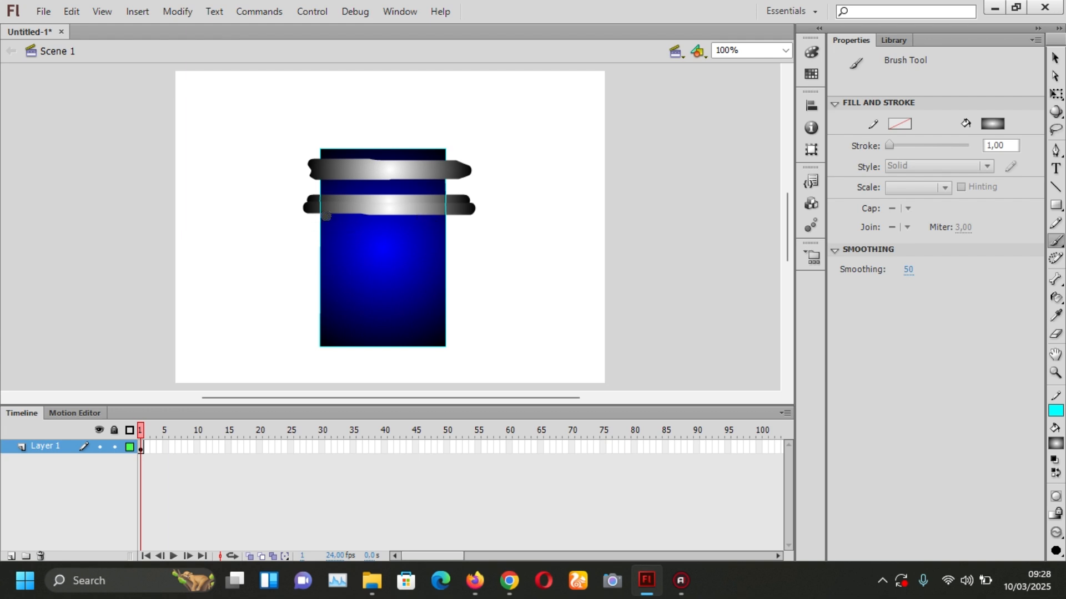
{"action": "mouse_move", "coordinate": [326, 220]}
{"action": "left_mouse_down"}
{"action": "mouse_move", "coordinate": [444, 217]}
{"action": "mouse_move", "coordinate": [391, 227]}
{"action": "mouse_move", "coordinate": [331, 217]}
{"action": "mouse_move", "coordinate": [319, 229]}
{"action": "mouse_move", "coordinate": [444, 232]}
{"action": "left_mouse_up"}
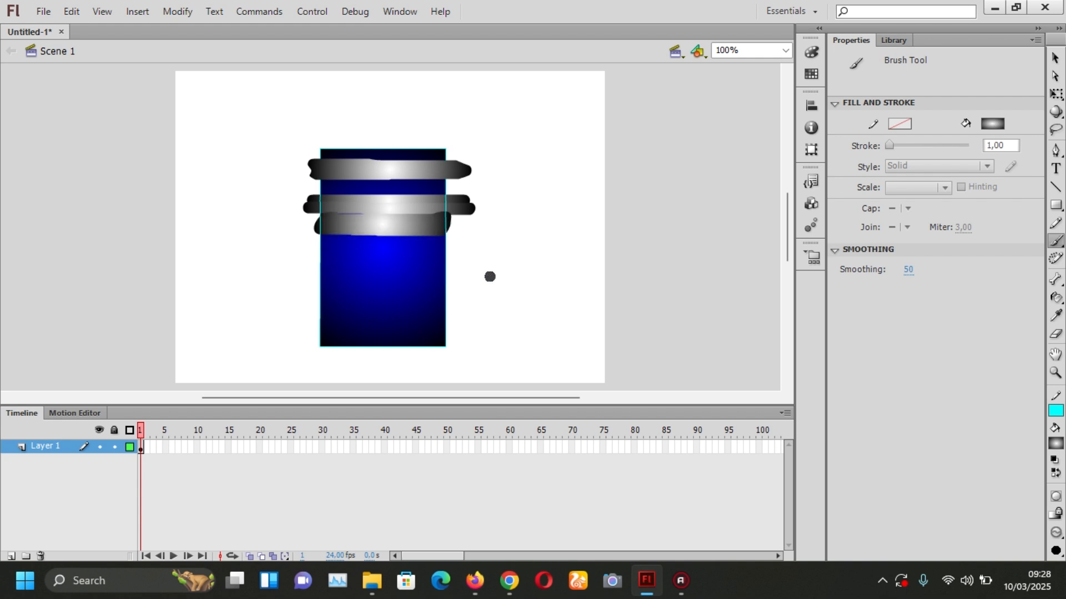
{"action": "left_click_drag", "start_coordinate": [327, 213], "coordinate": [366, 212]}
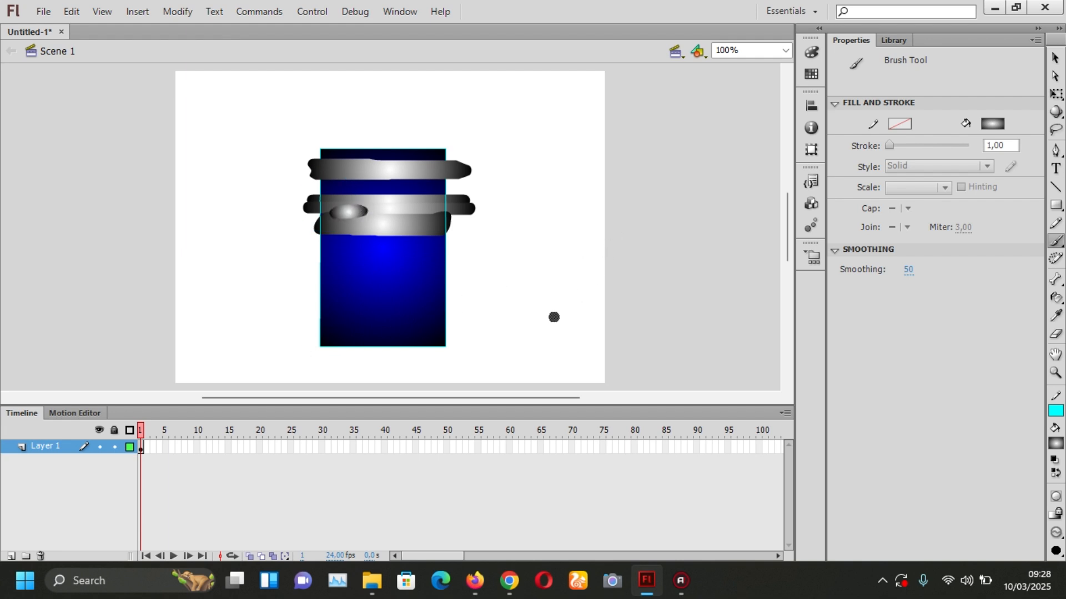
- Paint a horizontal brush stroke in Paint Behind mode across the rectangle's middle, just below the existing strokes and extending past both sides
{"action": "left_click", "coordinate": [1056, 532]}
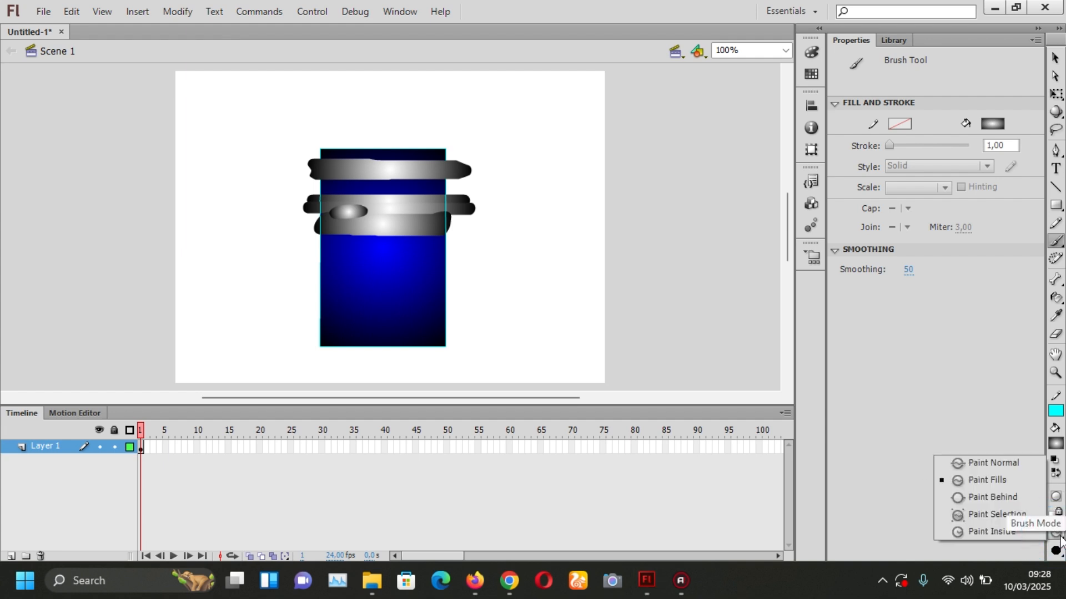
{"action": "left_click", "coordinate": [1018, 498]}
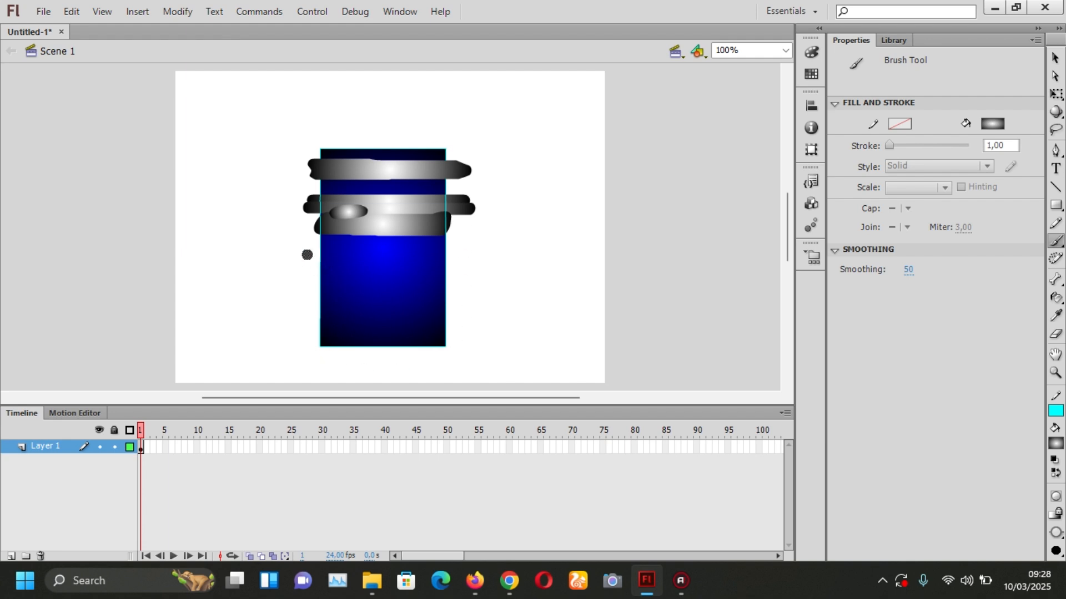
{"action": "mouse_move", "coordinate": [311, 255]}
{"action": "left_mouse_down"}
{"action": "mouse_move", "coordinate": [475, 255]}
{"action": "mouse_move", "coordinate": [308, 255]}
{"action": "mouse_move", "coordinate": [473, 257]}
{"action": "mouse_move", "coordinate": [304, 247]}
{"action": "left_mouse_up"}
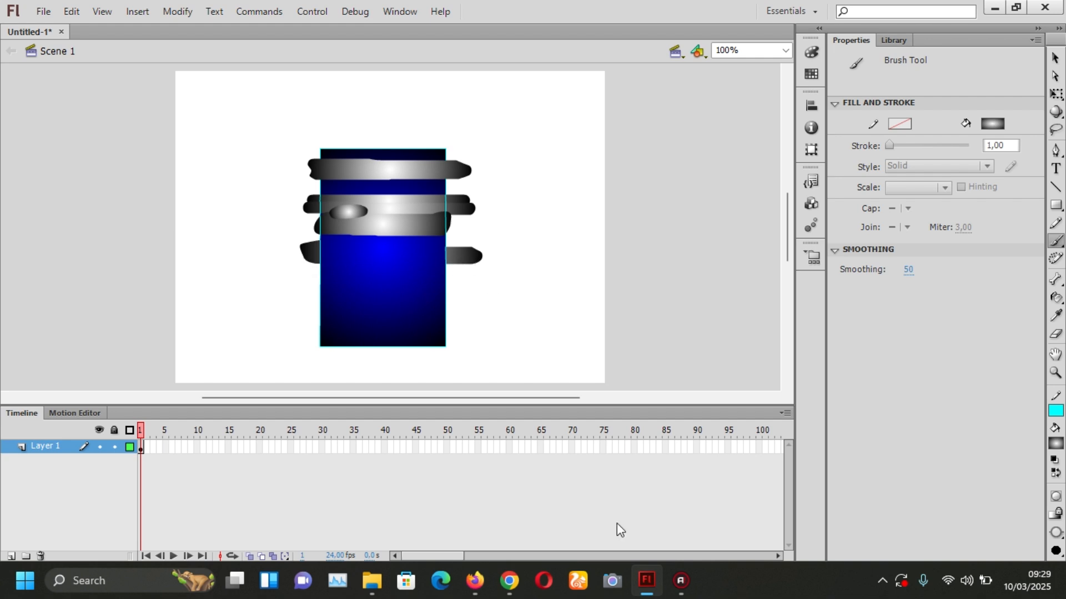
- Paint a horizontal brush stroke in Paint Inside mode along the rectangle's bottom edge, starting inside its left side
{"action": "left_click", "coordinate": [1059, 535]}
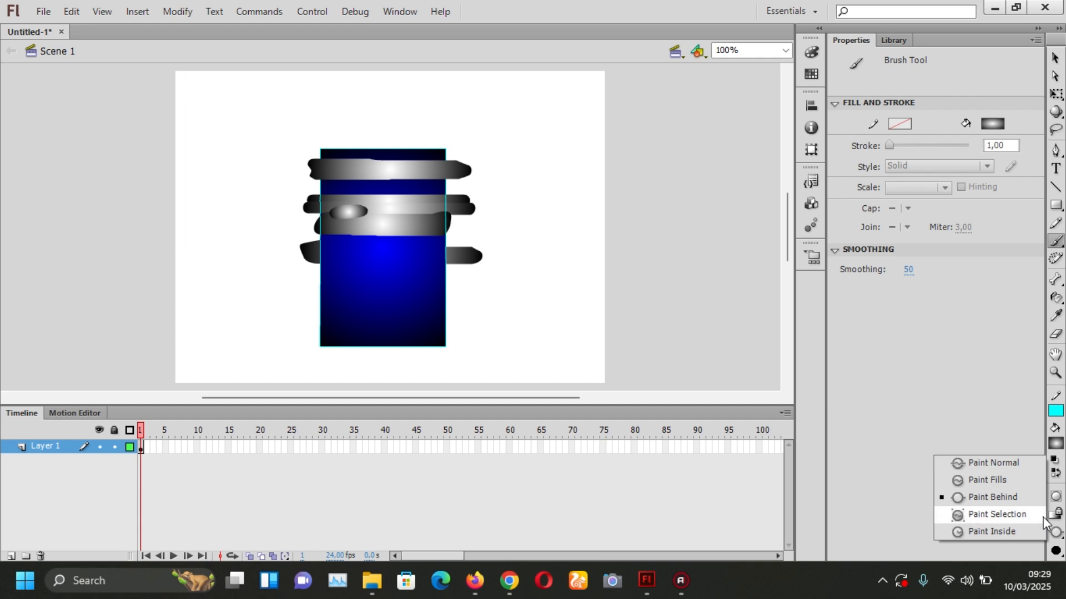
{"action": "left_click", "coordinate": [963, 531]}
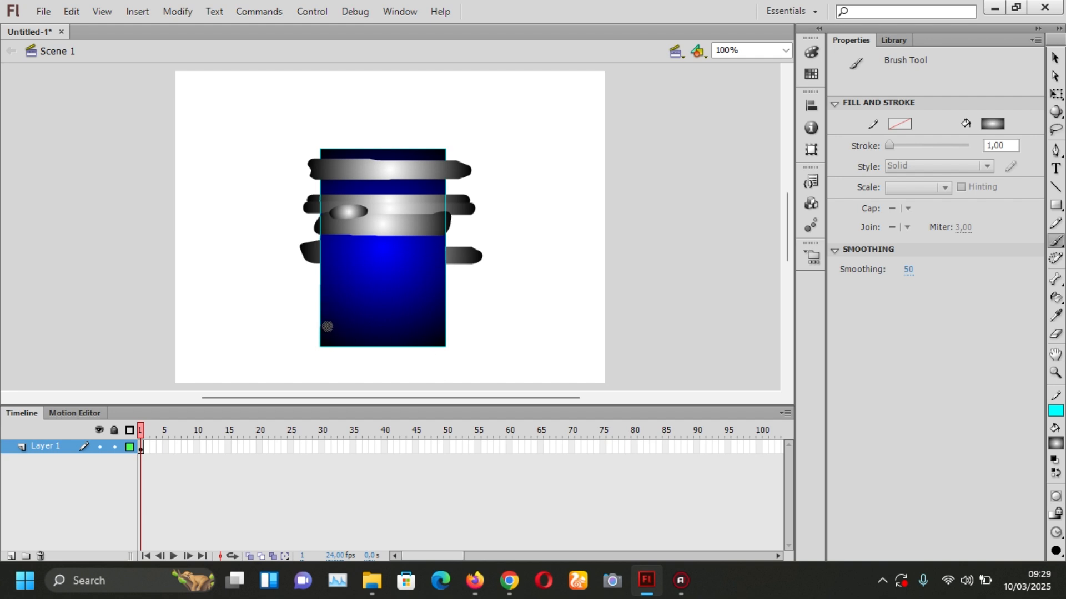
{"action": "mouse_move", "coordinate": [325, 327]}
{"action": "left_mouse_down"}
{"action": "mouse_move", "coordinate": [371, 340]}
{"action": "mouse_move", "coordinate": [333, 325]}
{"action": "mouse_move", "coordinate": [322, 342]}
{"action": "mouse_move", "coordinate": [374, 331]}
{"action": "mouse_move", "coordinate": [402, 331]}
{"action": "mouse_move", "coordinate": [368, 339]}
{"action": "mouse_move", "coordinate": [428, 343]}
{"action": "mouse_move", "coordinate": [368, 347]}
{"action": "mouse_move", "coordinate": [443, 342]}
{"action": "mouse_move", "coordinate": [408, 341]}
{"action": "mouse_move", "coordinate": [428, 332]}
{"action": "mouse_move", "coordinate": [401, 326]}
{"action": "mouse_move", "coordinate": [441, 326]}
{"action": "mouse_move", "coordinate": [439, 338]}
{"action": "mouse_move", "coordinate": [441, 326]}
{"action": "mouse_move", "coordinate": [324, 325]}
{"action": "left_mouse_up"}
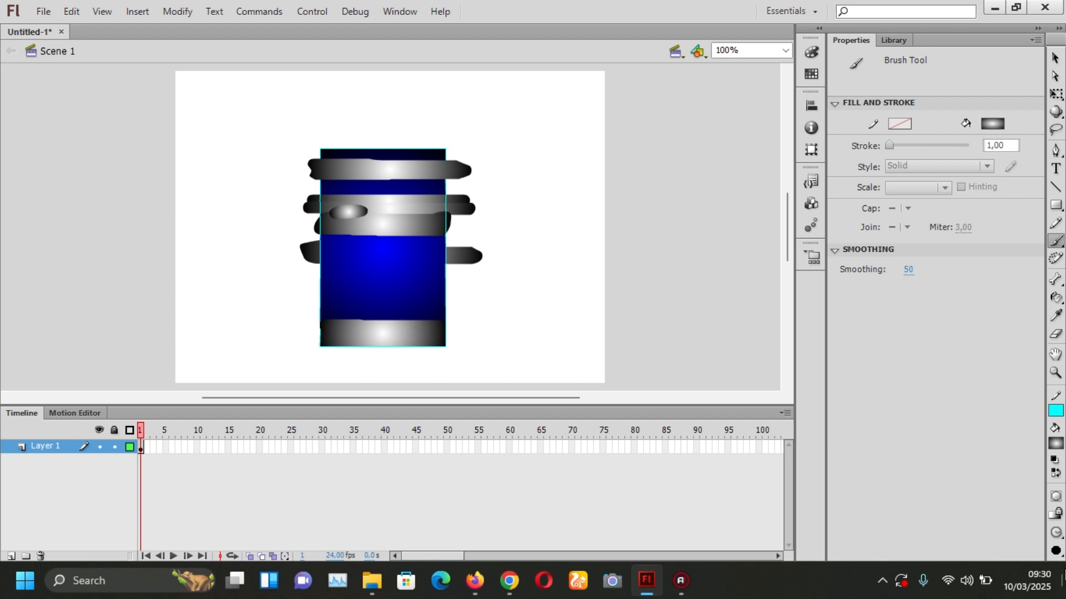
- Try to paint strokes in Paint Selection mode across the lower blue area of the rectangle with nothing selected
{"action": "left_click", "coordinate": [1056, 533]}
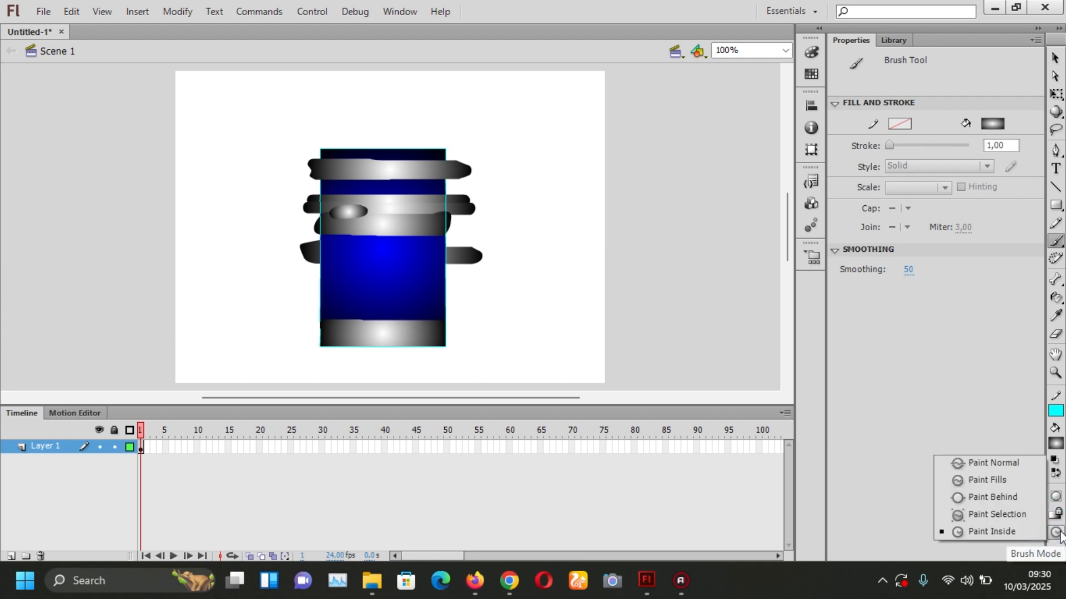
{"action": "left_click", "coordinate": [1026, 515]}
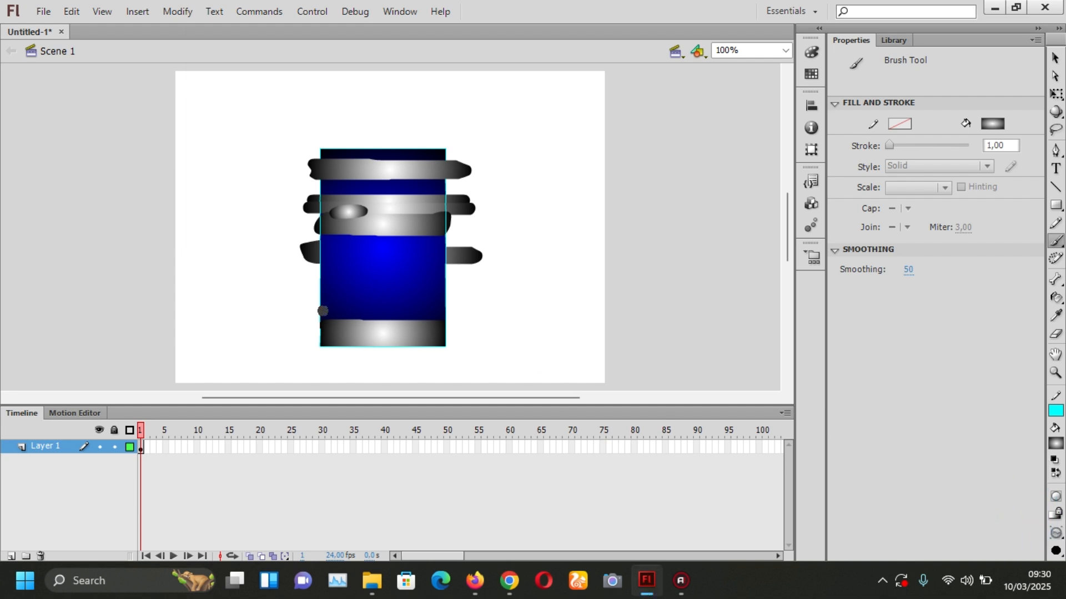
{"action": "left_click_drag", "start_coordinate": [310, 293], "coordinate": [478, 285]}
{"action": "mouse_move", "coordinate": [335, 294]}
{"action": "left_mouse_down"}
{"action": "mouse_move", "coordinate": [430, 300]}
{"action": "mouse_move", "coordinate": [328, 287]}
{"action": "mouse_move", "coordinate": [413, 290]}
{"action": "left_mouse_up"}
{"action": "mouse_move", "coordinate": [302, 289]}
{"action": "left_mouse_down"}
{"action": "mouse_move", "coordinate": [486, 300]}
{"action": "mouse_move", "coordinate": [311, 286]}
{"action": "mouse_move", "coordinate": [453, 298]}
{"action": "mouse_move", "coordinate": [326, 300]}
{"action": "left_mouse_up"}
{"action": "mouse_move", "coordinate": [324, 294]}
{"action": "left_mouse_down"}
{"action": "mouse_move", "coordinate": [445, 293]}
{"action": "mouse_move", "coordinate": [423, 298]}
{"action": "mouse_move", "coordinate": [324, 298]}
{"action": "mouse_move", "coordinate": [331, 288]}
{"action": "mouse_move", "coordinate": [444, 286]}
{"action": "mouse_move", "coordinate": [421, 298]}
{"action": "left_mouse_up"}
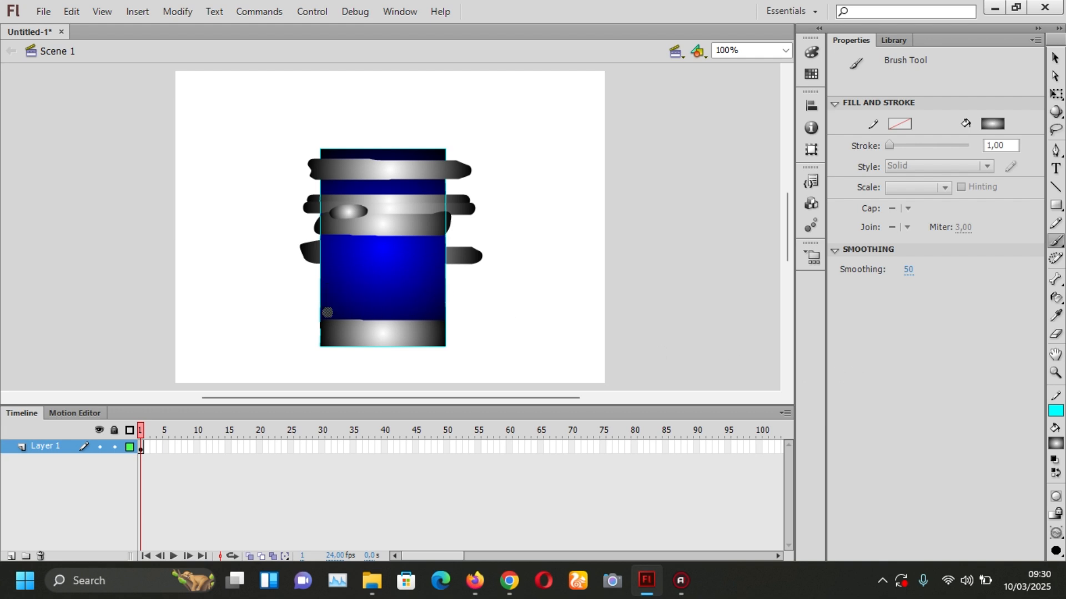
- Select a band about 161 × 34 px across the rectangle's lower blue area and brush over it in Paint Selection mode
{"action": "left_click", "coordinate": [1056, 57]}
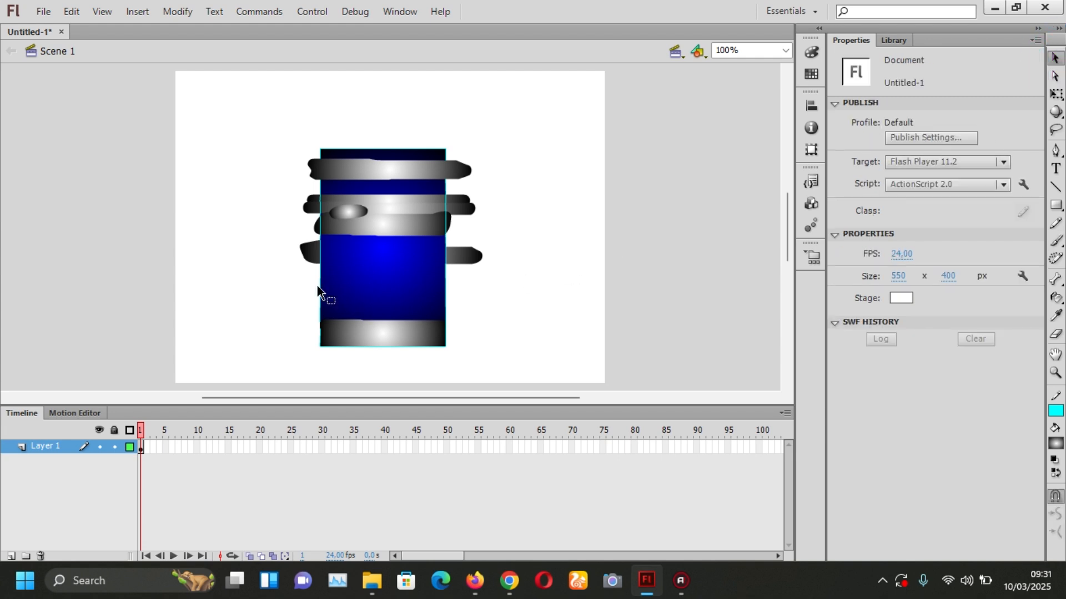
{"action": "left_click_drag", "start_coordinate": [295, 283], "coordinate": [314, 312]}
{"action": "left_click_drag", "start_coordinate": [407, 312], "coordinate": [468, 314]}
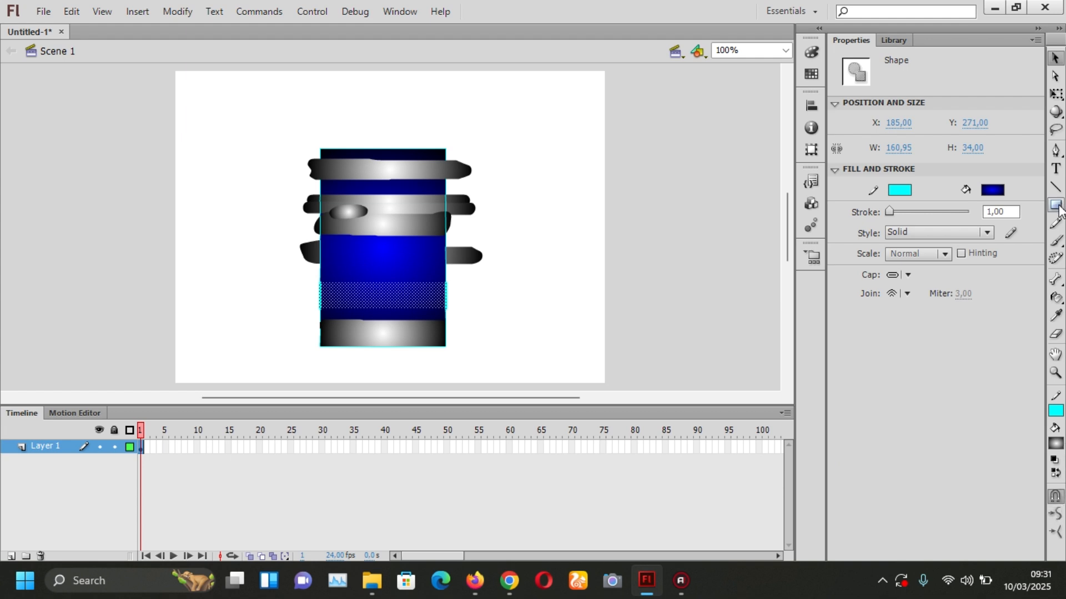
{"action": "left_click", "coordinate": [1056, 240]}
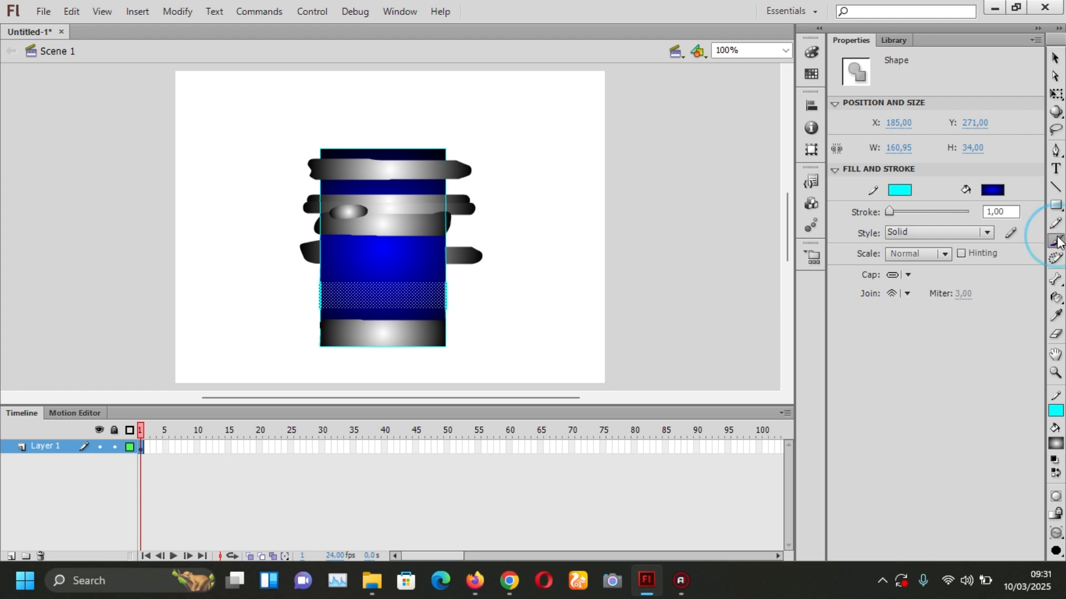
{"action": "left_click", "coordinate": [1056, 532]}
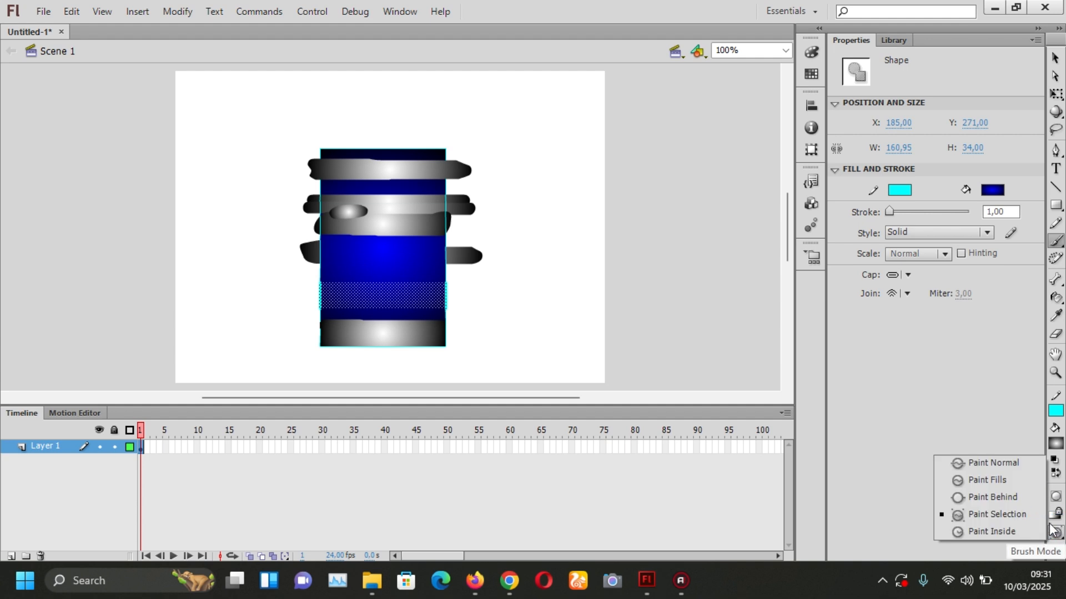
{"action": "left_click", "coordinate": [993, 516]}
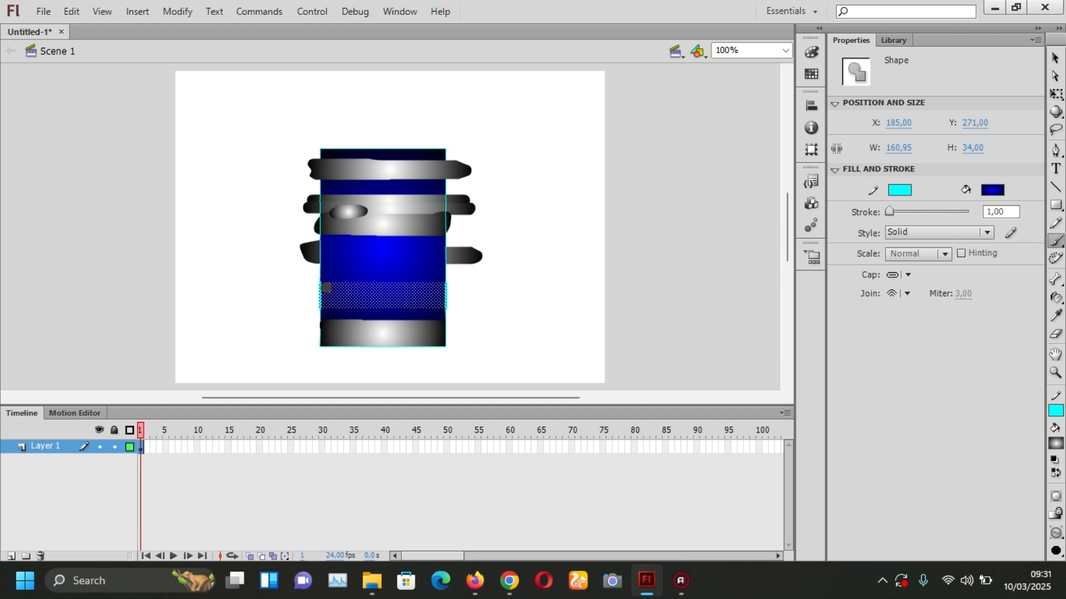
{"action": "mouse_move", "coordinate": [325, 286]}
{"action": "left_mouse_down"}
{"action": "mouse_move", "coordinate": [324, 303]}
{"action": "mouse_move", "coordinate": [445, 303]}
{"action": "mouse_move", "coordinate": [316, 288]}
{"action": "mouse_move", "coordinate": [361, 296]}
{"action": "mouse_move", "coordinate": [337, 288]}
{"action": "mouse_move", "coordinate": [471, 284]}
{"action": "mouse_move", "coordinate": [372, 286]}
{"action": "mouse_move", "coordinate": [406, 295]}
{"action": "mouse_move", "coordinate": [316, 280]}
{"action": "mouse_move", "coordinate": [408, 296]}
{"action": "left_mouse_up"}
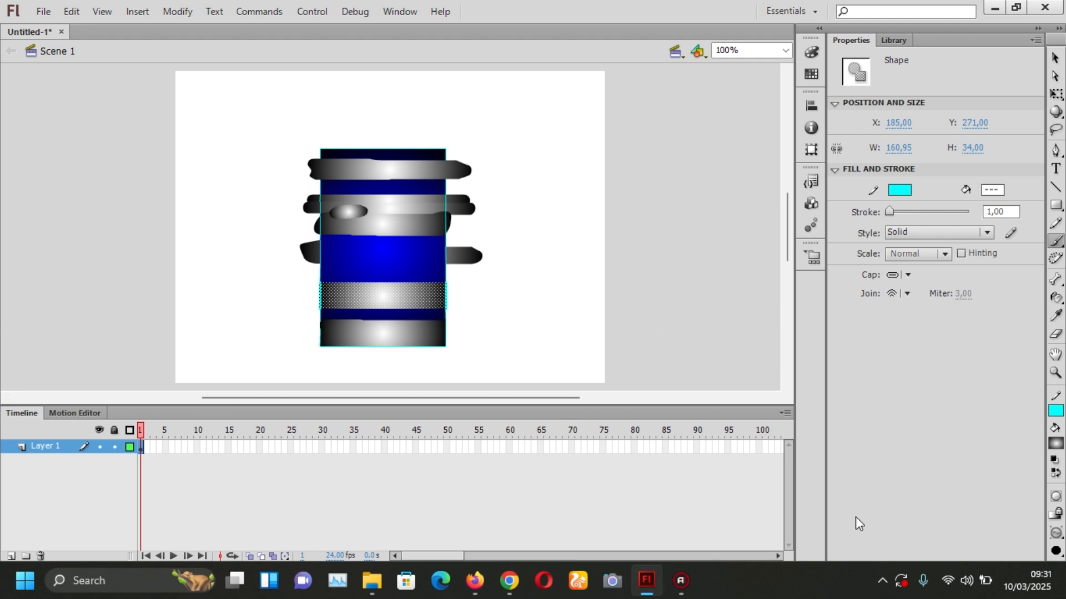
- Set the stroke colour to crimson with the band still selected, and set the fill colour to cyan #00FFFF
{"action": "left_click", "coordinate": [1057, 535]}
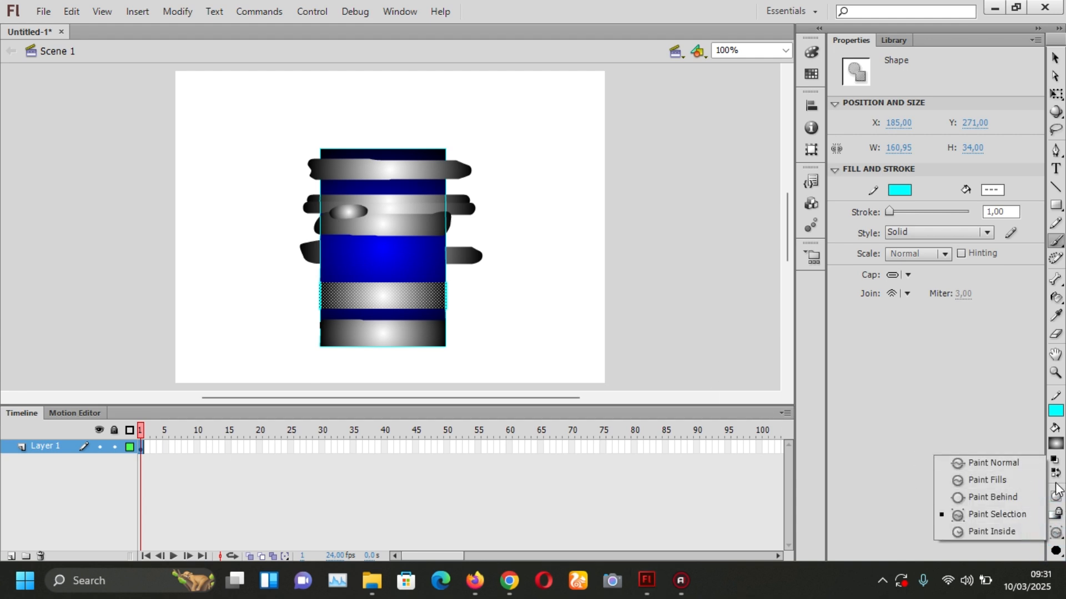
{"action": "left_click", "coordinate": [1057, 519]}
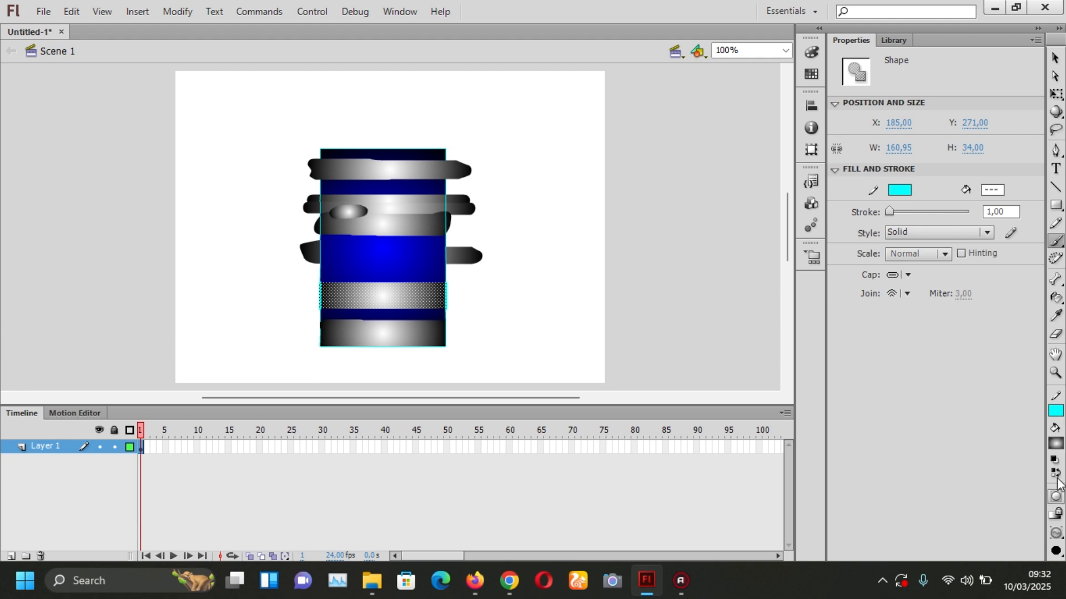
{"action": "left_click", "coordinate": [1056, 411]}
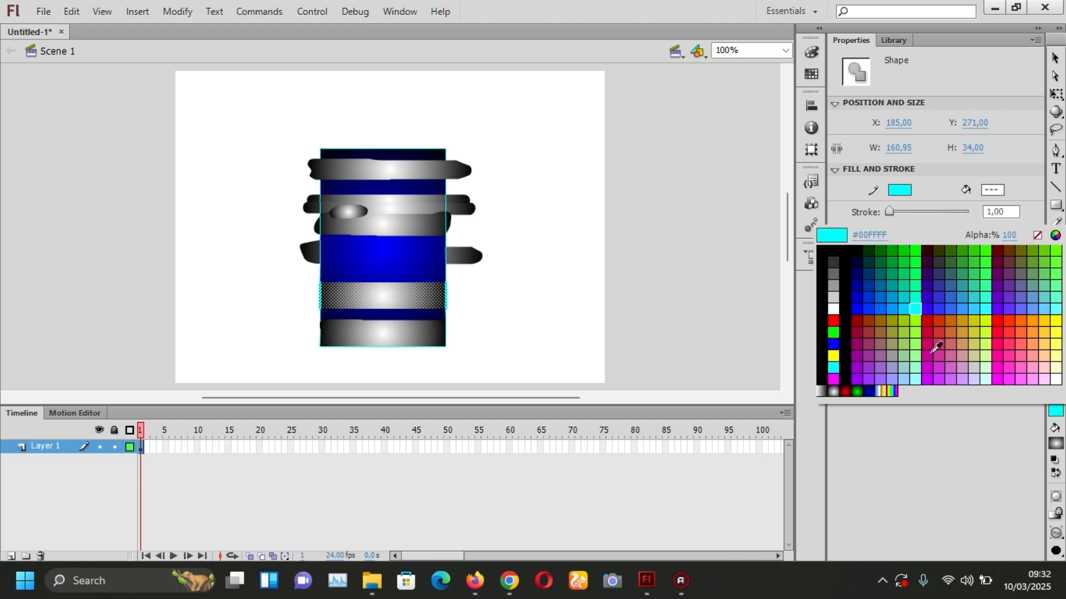
{"action": "left_click", "coordinate": [928, 333]}
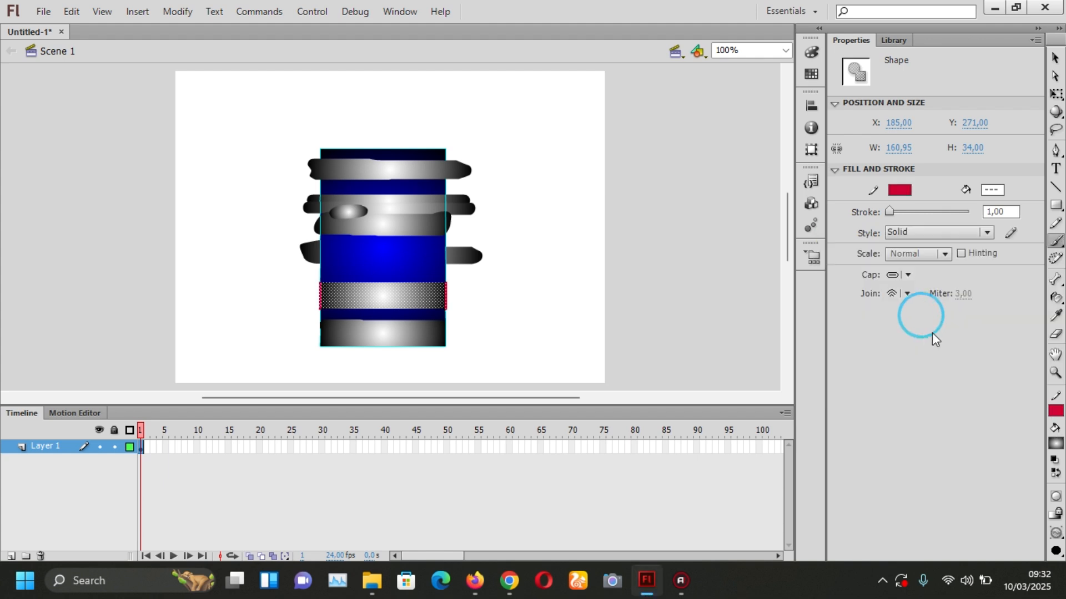
{"action": "left_click", "coordinate": [1056, 447]}
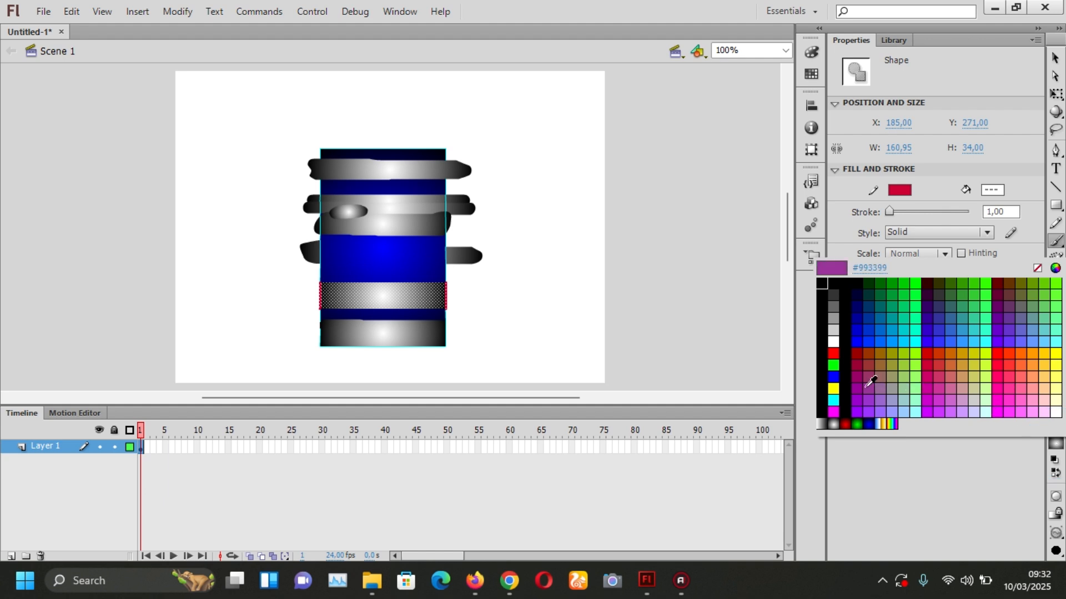
{"action": "left_click", "coordinate": [832, 400]}
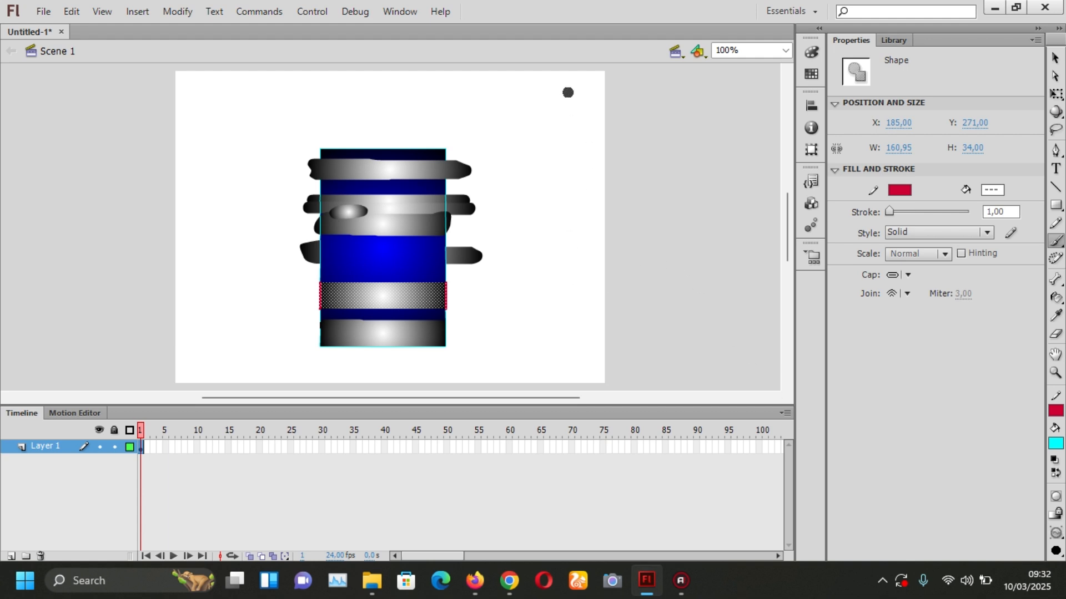
- Paint two short cyan strokes in Paint Normal mode near the stage's upper-right corner, the second below the first with Lock Fill on
{"action": "left_click_drag", "start_coordinate": [567, 92], "coordinate": [557, 122]}
{"action": "key", "text": "ctrl+z"}
{"action": "left_click", "coordinate": [1055, 533]}
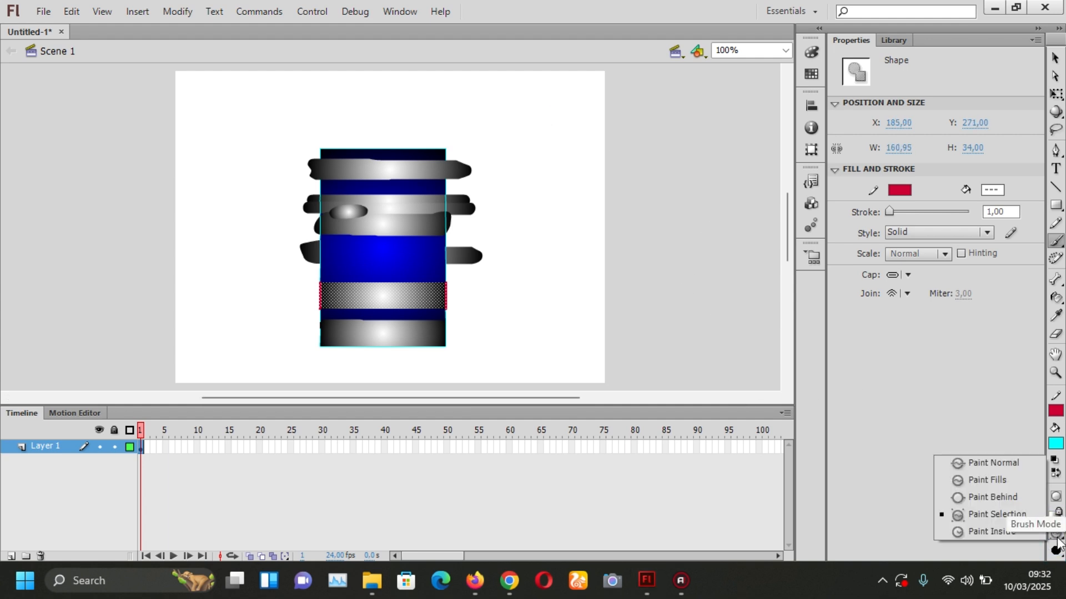
{"action": "left_click", "coordinate": [1005, 467]}
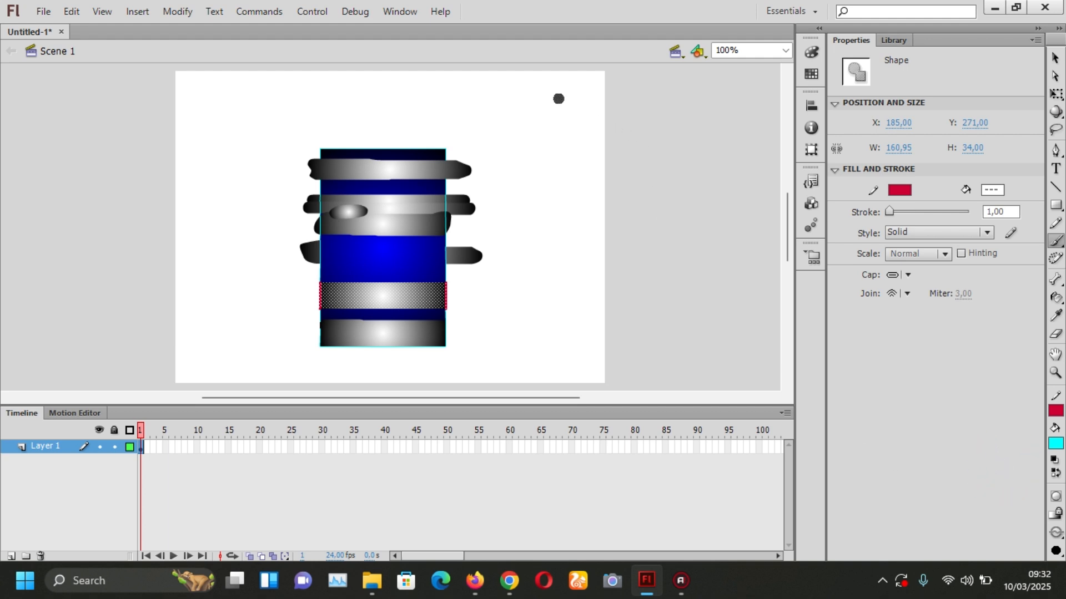
{"action": "mouse_move", "coordinate": [559, 99]}
{"action": "left_mouse_down"}
{"action": "mouse_move", "coordinate": [542, 117]}
{"action": "mouse_move", "coordinate": [557, 100]}
{"action": "mouse_move", "coordinate": [556, 125]}
{"action": "left_mouse_up"}
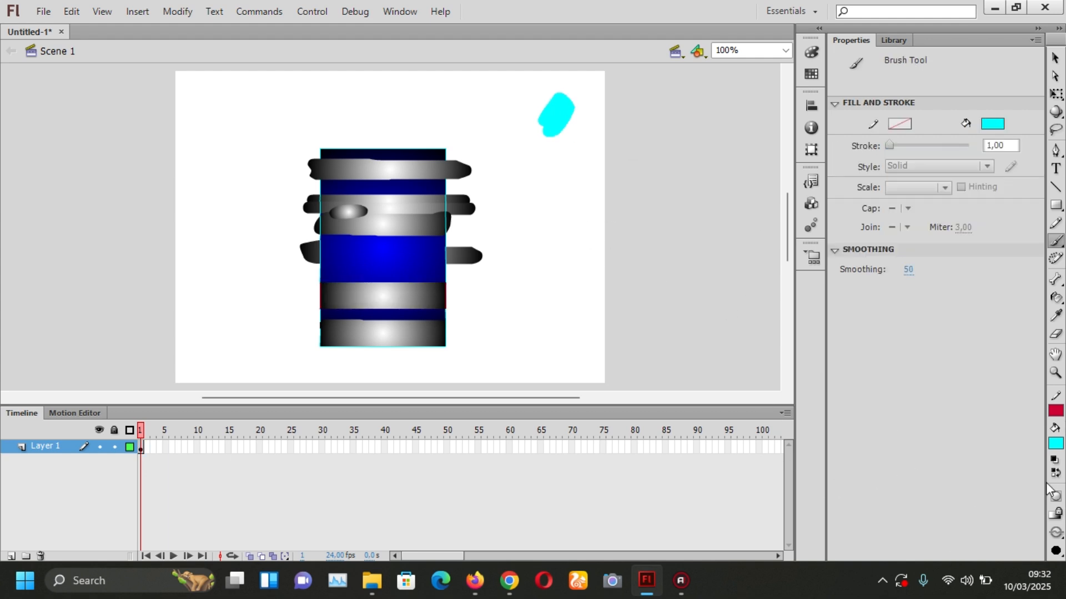
{"action": "left_click", "coordinate": [1056, 519]}
{"action": "mouse_move", "coordinate": [574, 132]}
{"action": "left_mouse_down"}
{"action": "mouse_move", "coordinate": [561, 157]}
{"action": "mouse_move", "coordinate": [574, 143]}
{"action": "mouse_move", "coordinate": [574, 158]}
{"action": "left_mouse_up"}
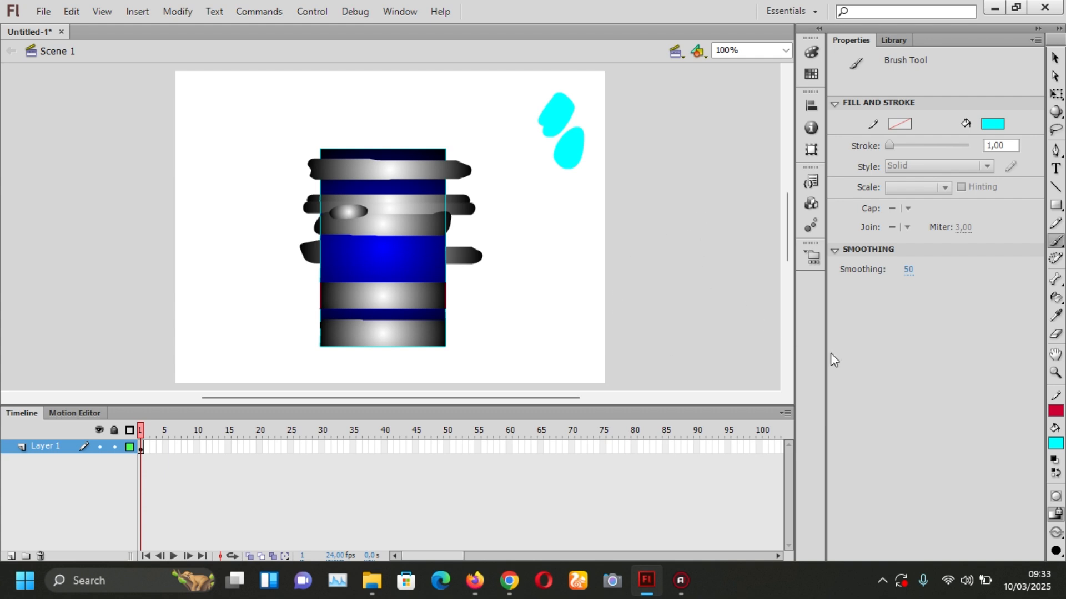
- Paint two short green radial gradient strokes below the cyan ones, the upper with Lock Fill off and the lower with it on
{"action": "left_click", "coordinate": [1055, 446]}
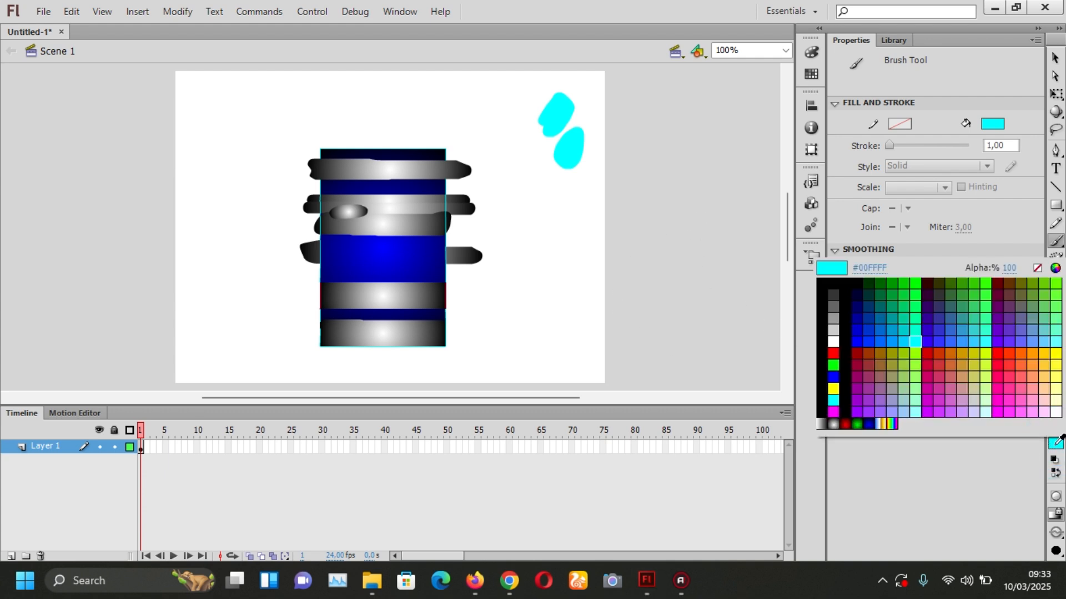
{"action": "left_click", "coordinate": [858, 424]}
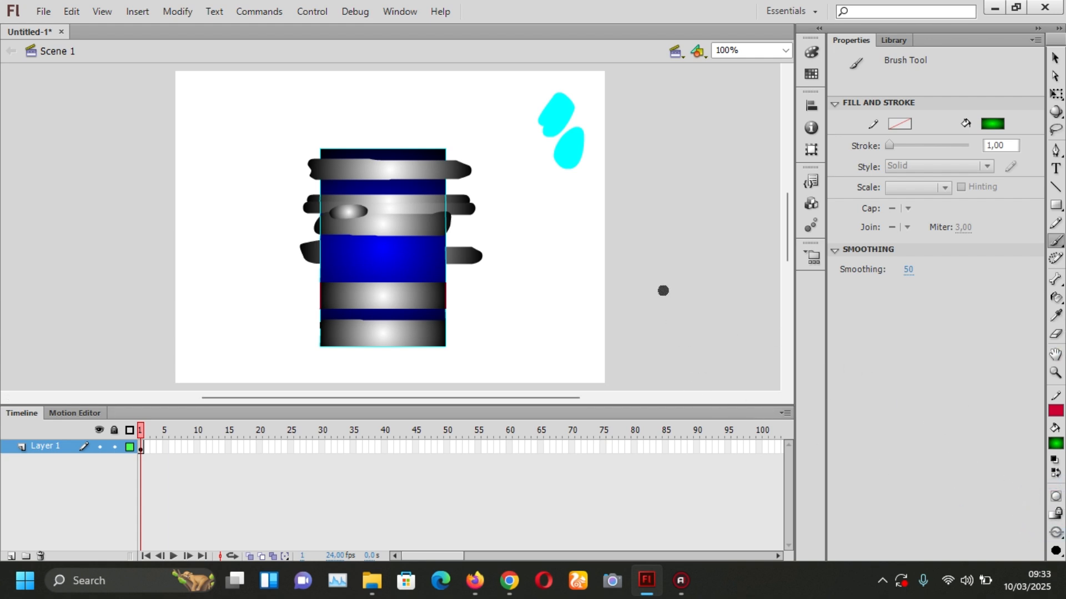
{"action": "mouse_move", "coordinate": [561, 197]}
{"action": "left_mouse_down"}
{"action": "mouse_move", "coordinate": [548, 214]}
{"action": "mouse_move", "coordinate": [562, 196]}
{"action": "mouse_move", "coordinate": [544, 234]}
{"action": "mouse_move", "coordinate": [566, 210]}
{"action": "mouse_move", "coordinate": [553, 238]}
{"action": "mouse_move", "coordinate": [566, 243]}
{"action": "left_mouse_up"}
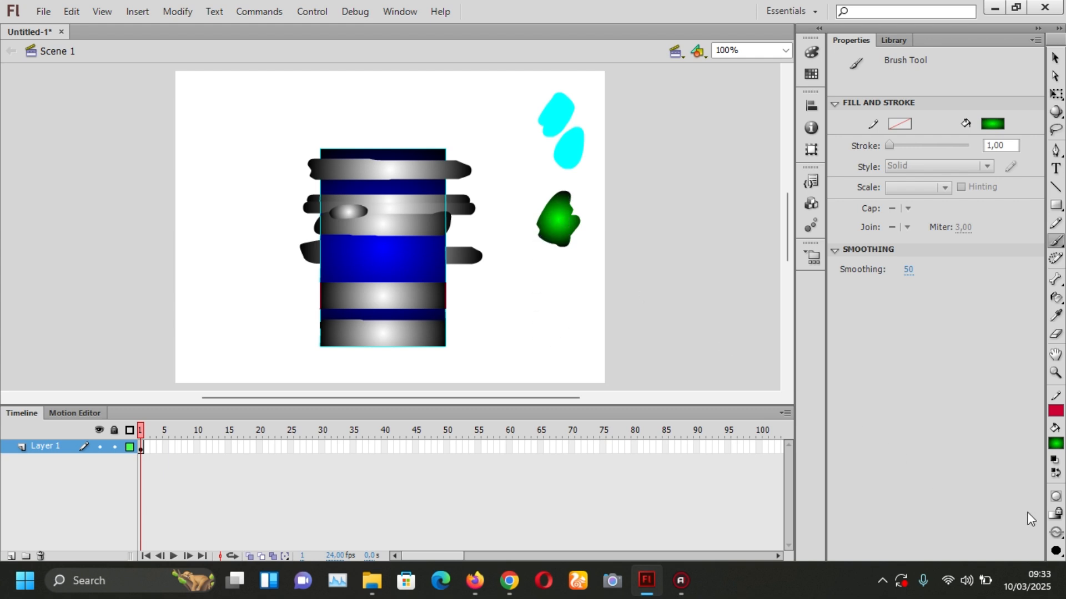
{"action": "left_click", "coordinate": [1057, 515]}
{"action": "mouse_move", "coordinate": [553, 284]}
{"action": "left_mouse_down"}
{"action": "mouse_move", "coordinate": [574, 265]}
{"action": "mouse_move", "coordinate": [554, 289]}
{"action": "mouse_move", "coordinate": [586, 270]}
{"action": "mouse_move", "coordinate": [567, 298]}
{"action": "mouse_move", "coordinate": [579, 281]}
{"action": "left_mouse_up"}
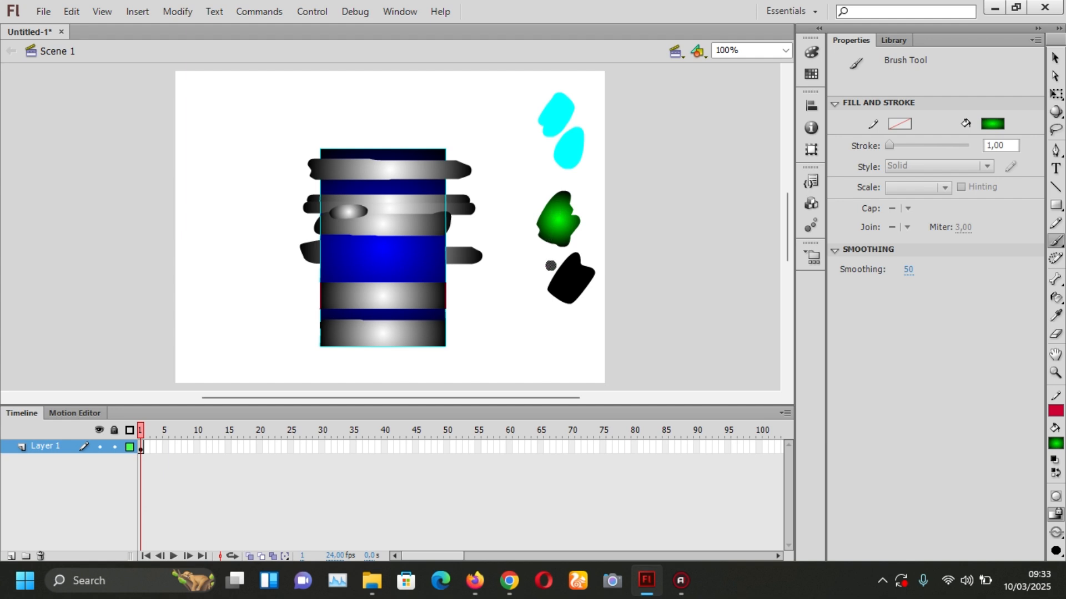
- Paint two short blue radial gradient strokes near the stage's lower-right corner, the first with Lock Fill on and the second with it off
{"action": "left_click", "coordinate": [1056, 447]}
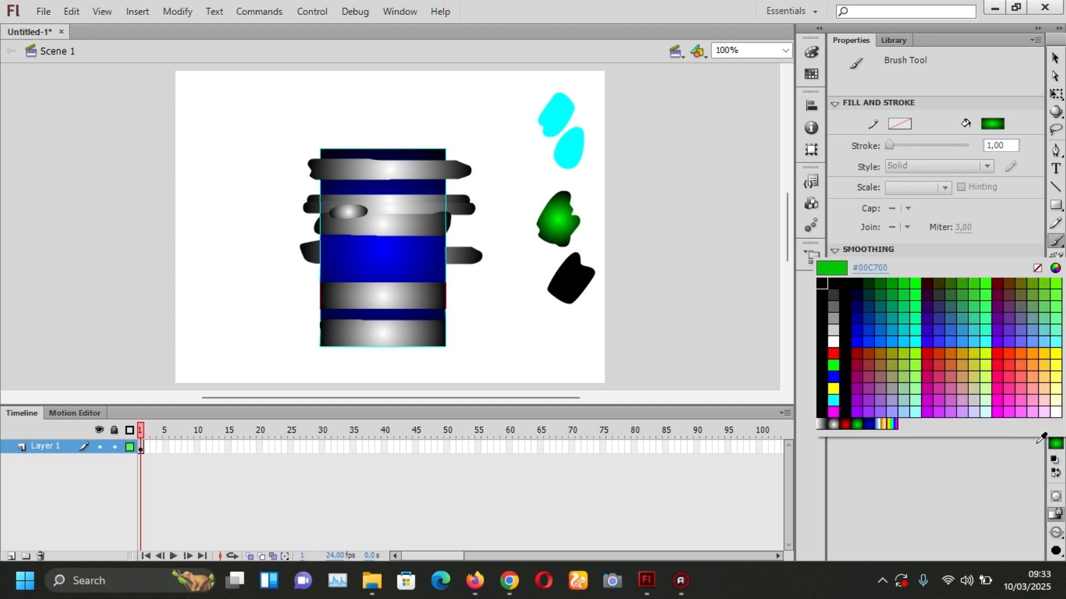
{"action": "left_click", "coordinate": [872, 431]}
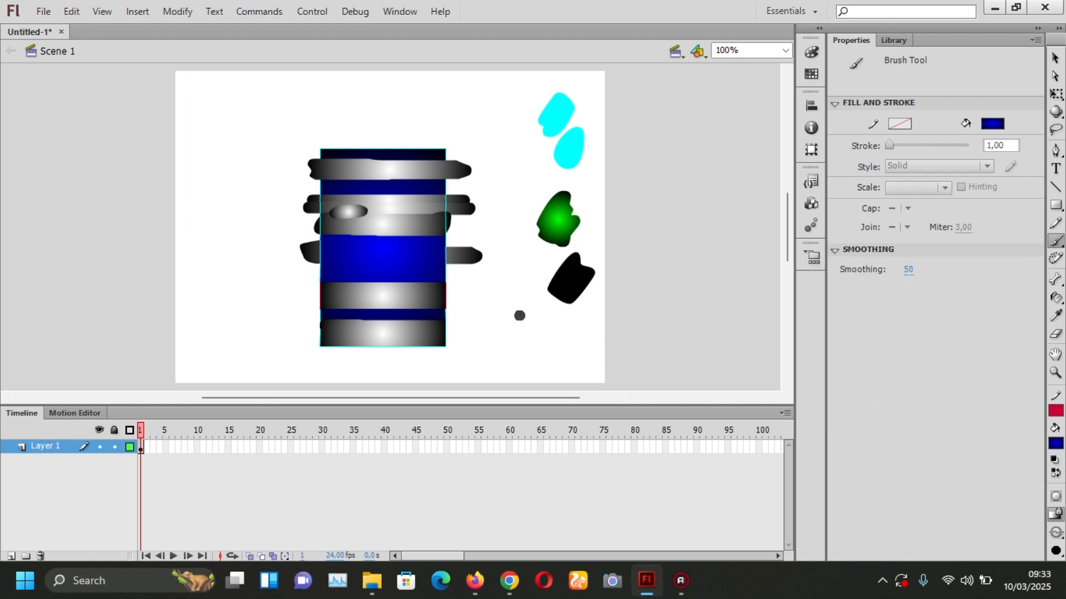
{"action": "mouse_move", "coordinate": [518, 294]}
{"action": "left_mouse_down"}
{"action": "mouse_move", "coordinate": [511, 325]}
{"action": "mouse_move", "coordinate": [536, 309]}
{"action": "mouse_move", "coordinate": [519, 331]}
{"action": "left_mouse_up"}
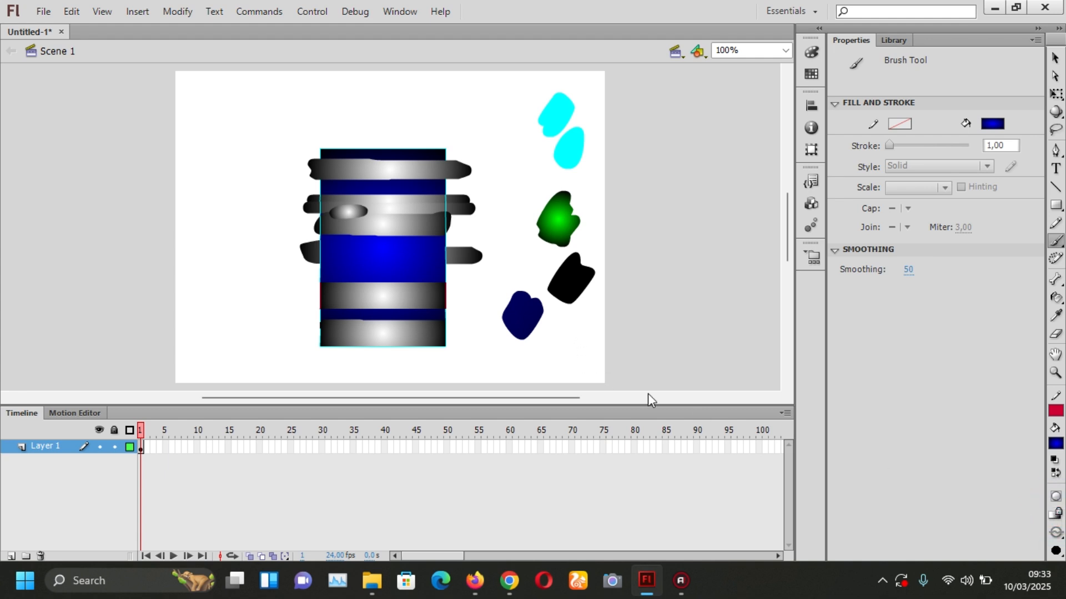
{"action": "mouse_move", "coordinate": [567, 325]}
{"action": "left_mouse_down"}
{"action": "mouse_move", "coordinate": [549, 353]}
{"action": "mouse_move", "coordinate": [572, 336]}
{"action": "mouse_move", "coordinate": [555, 358]}
{"action": "mouse_move", "coordinate": [578, 343]}
{"action": "left_mouse_up"}
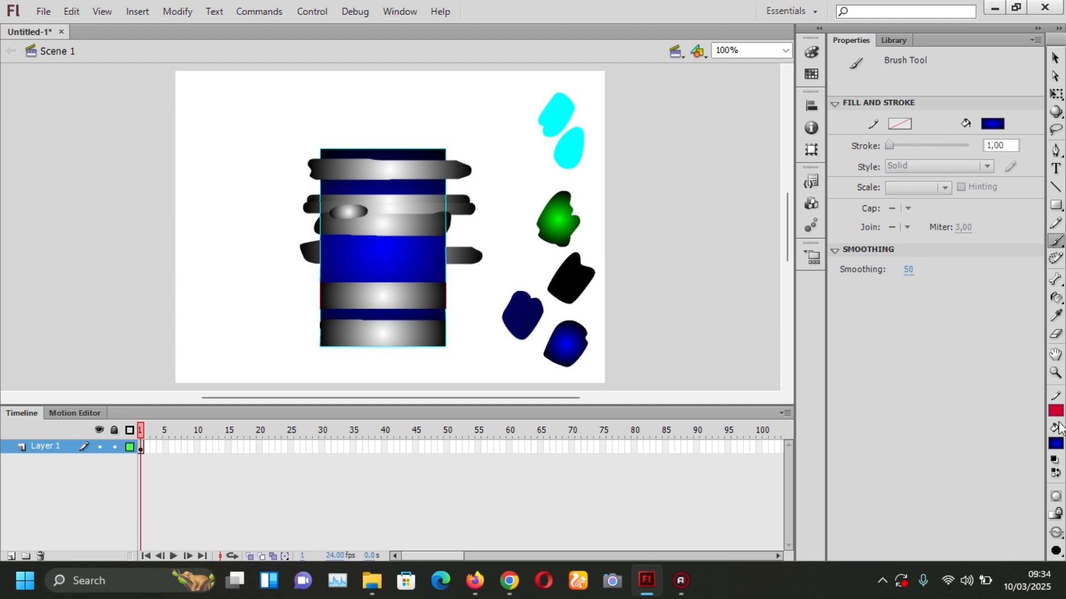
- Spray black default-shape dots across the upper part of the stage with the Spray Brush, then return to the Brush tool
{"action": "left_click", "coordinate": [1056, 551]}
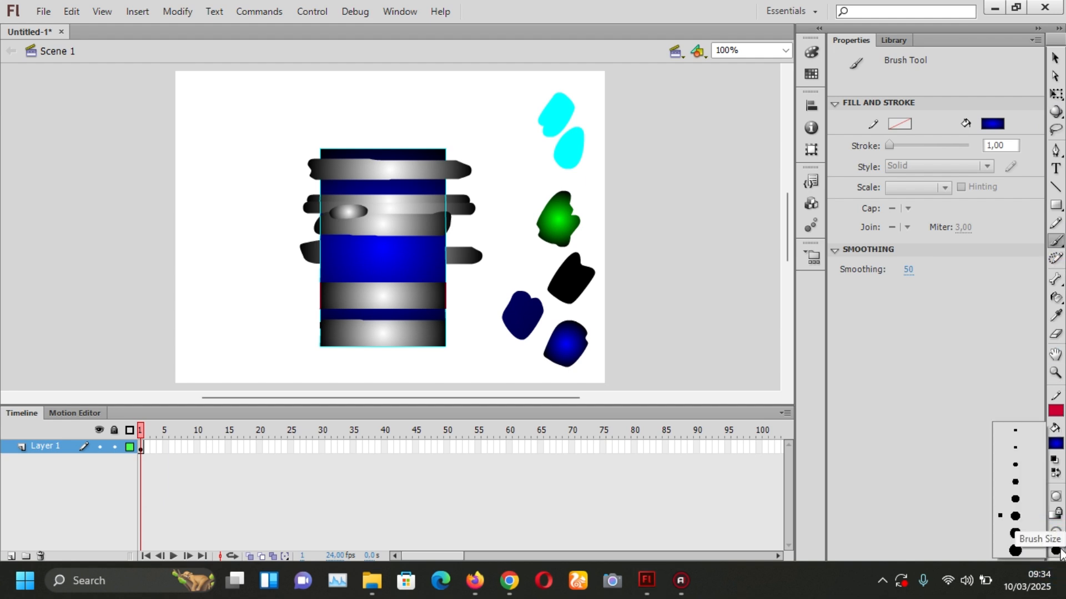
{"action": "left_click", "coordinate": [1057, 243]}
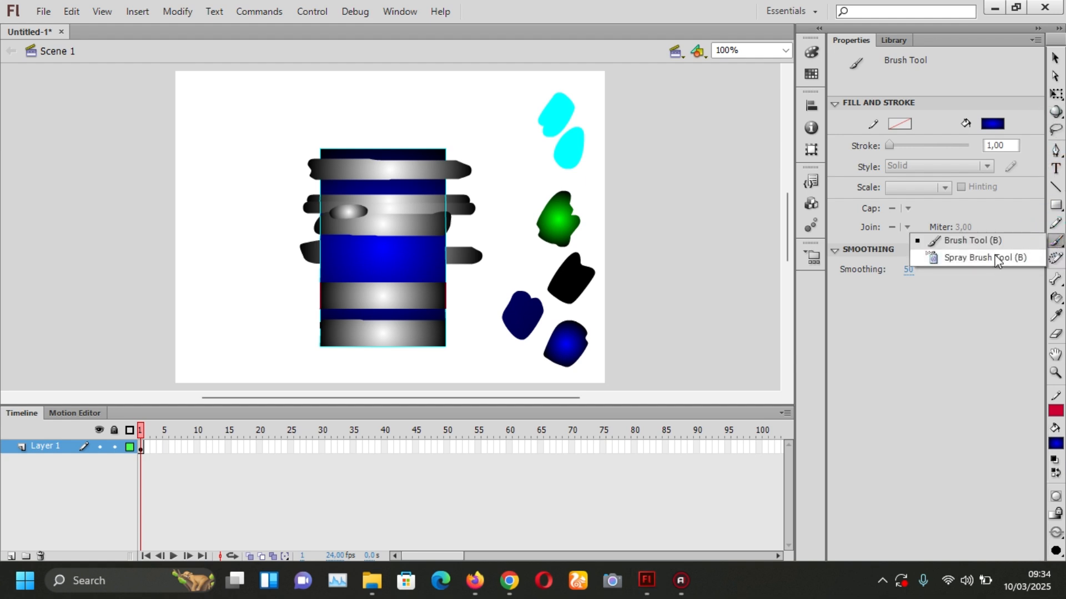
{"action": "left_click", "coordinate": [997, 261]}
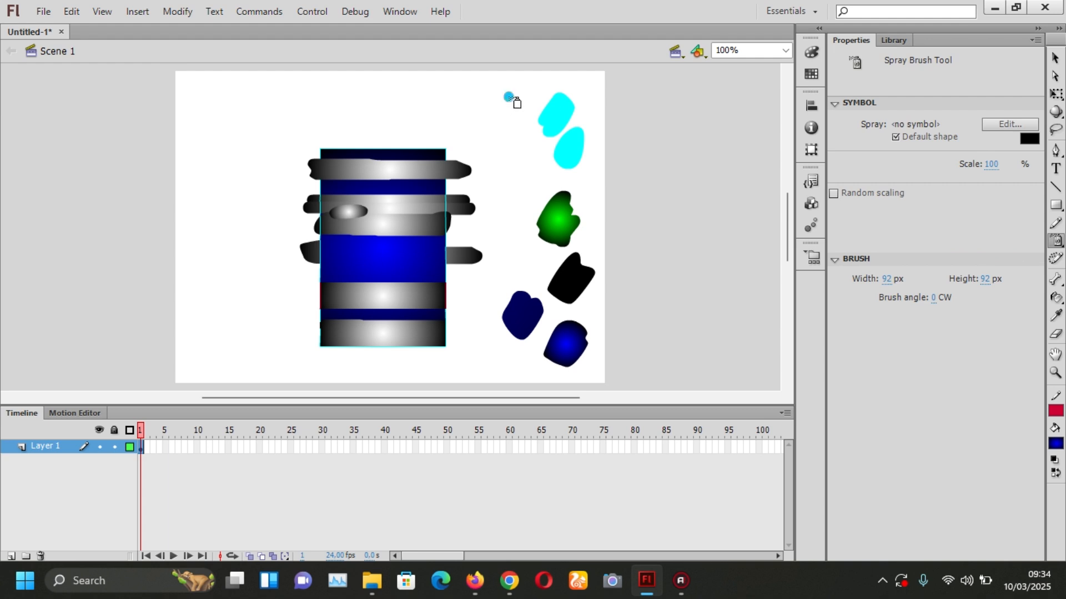
{"action": "mouse_move", "coordinate": [507, 101]}
{"action": "left_mouse_down"}
{"action": "mouse_move", "coordinate": [503, 133]}
{"action": "mouse_move", "coordinate": [543, 119]}
{"action": "mouse_move", "coordinate": [536, 134]}
{"action": "mouse_move", "coordinate": [536, 102]}
{"action": "mouse_move", "coordinate": [507, 126]}
{"action": "mouse_move", "coordinate": [522, 127]}
{"action": "mouse_move", "coordinate": [487, 98]}
{"action": "mouse_move", "coordinate": [432, 118]}
{"action": "mouse_move", "coordinate": [514, 96]}
{"action": "mouse_move", "coordinate": [362, 101]}
{"action": "mouse_move", "coordinate": [541, 129]}
{"action": "mouse_move", "coordinate": [350, 101]}
{"action": "mouse_move", "coordinate": [526, 105]}
{"action": "mouse_move", "coordinate": [402, 104]}
{"action": "mouse_move", "coordinate": [563, 117]}
{"action": "mouse_move", "coordinate": [423, 101]}
{"action": "mouse_move", "coordinate": [536, 117]}
{"action": "mouse_move", "coordinate": [440, 112]}
{"action": "left_mouse_up"}
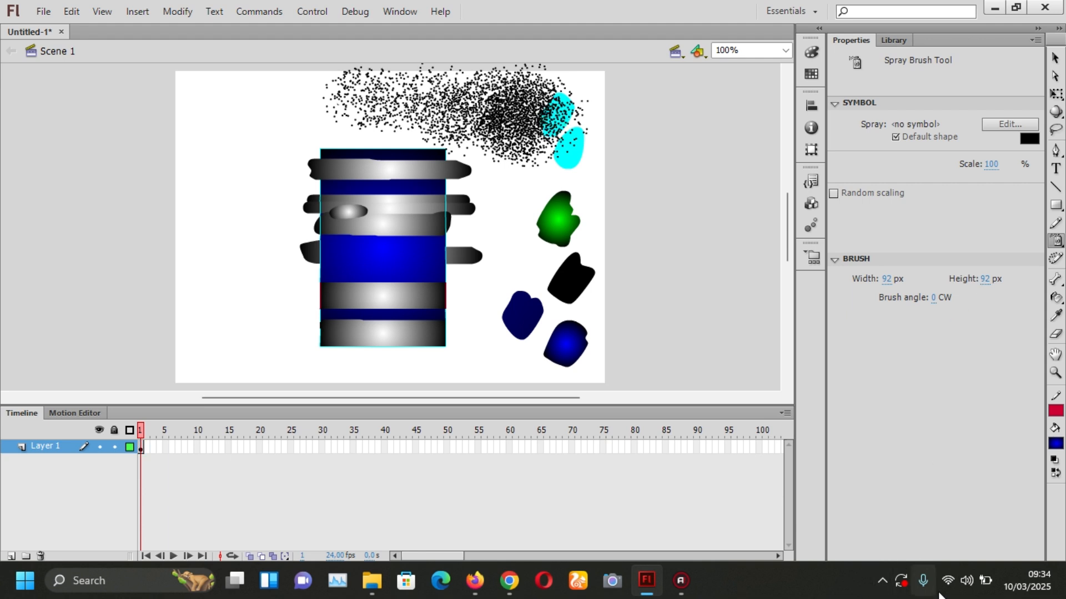
{"action": "left_click", "coordinate": [1053, 239]}
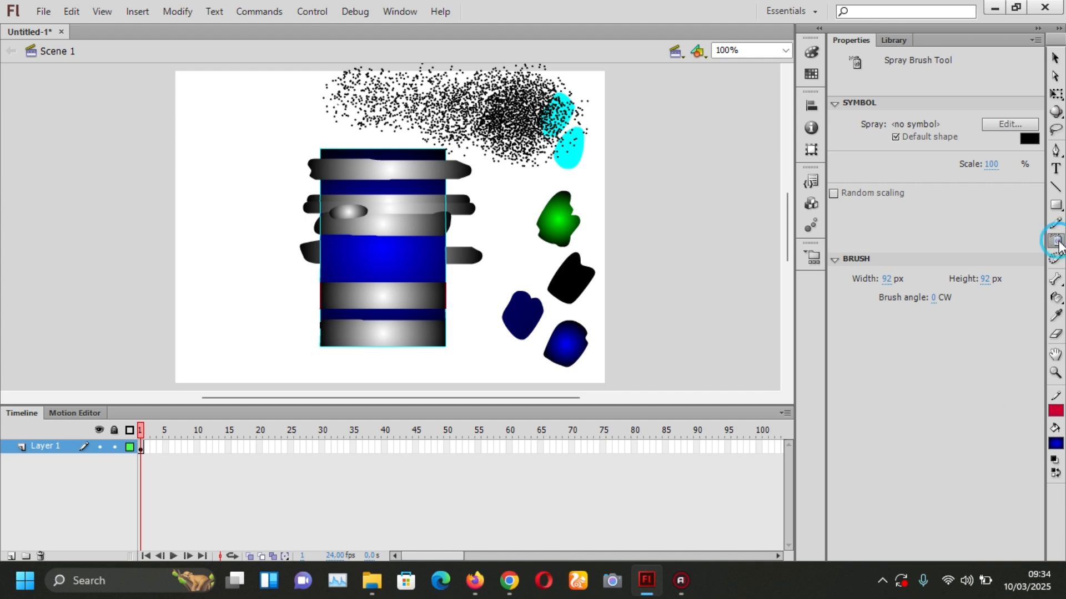
{"action": "left_click", "coordinate": [1003, 241]}
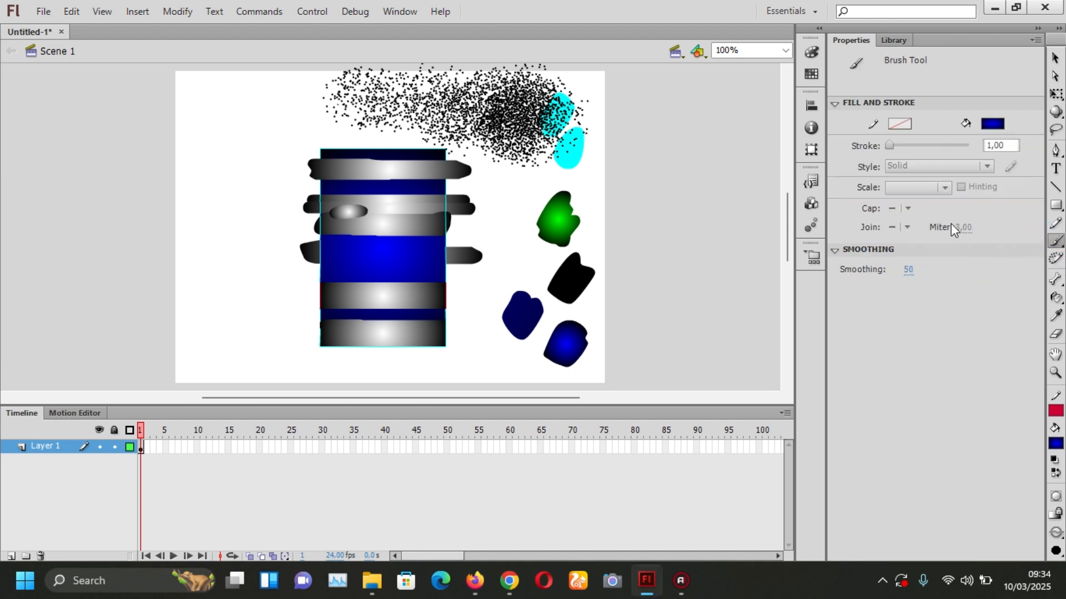
- Undo the last spray pass and clear the stage of the remaining spray and all other artwork
{"action": "left_click", "coordinate": [1054, 60]}
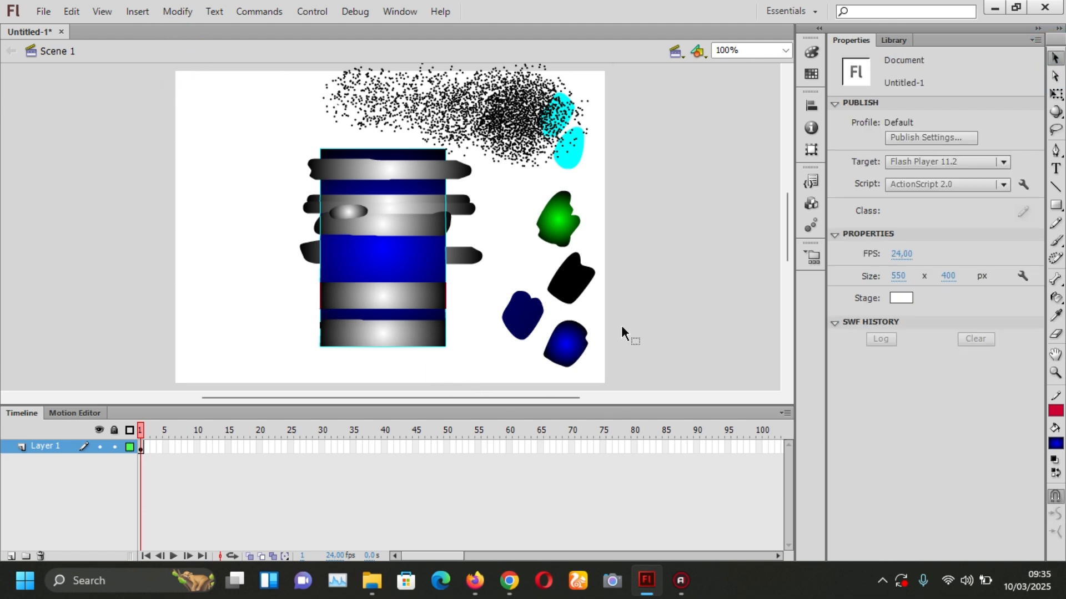
{"action": "left_click", "coordinate": [501, 123]}
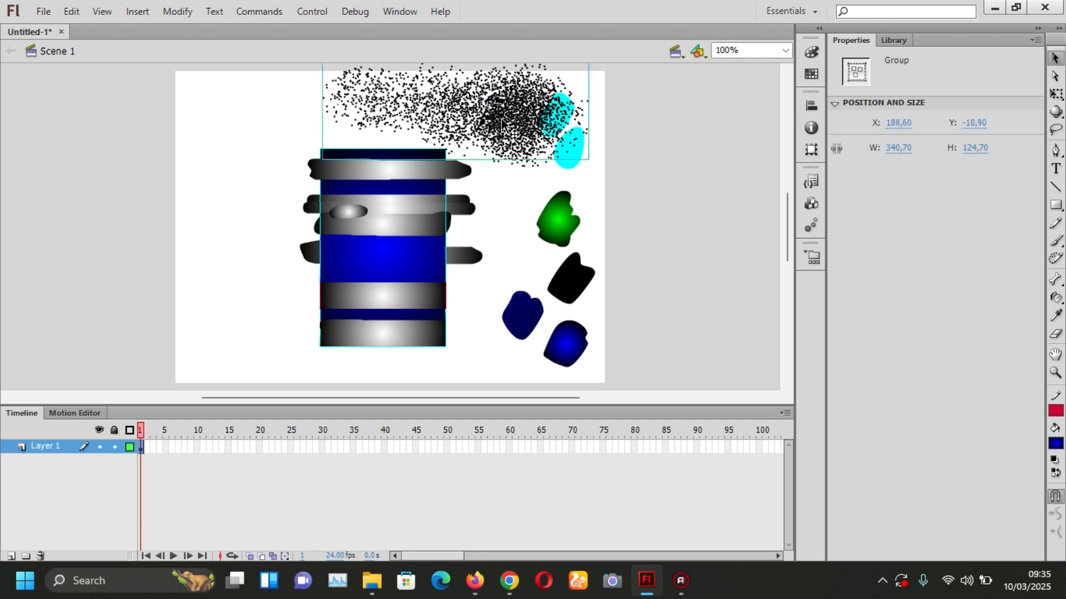
{"action": "key", "text": "ctrl+z"}
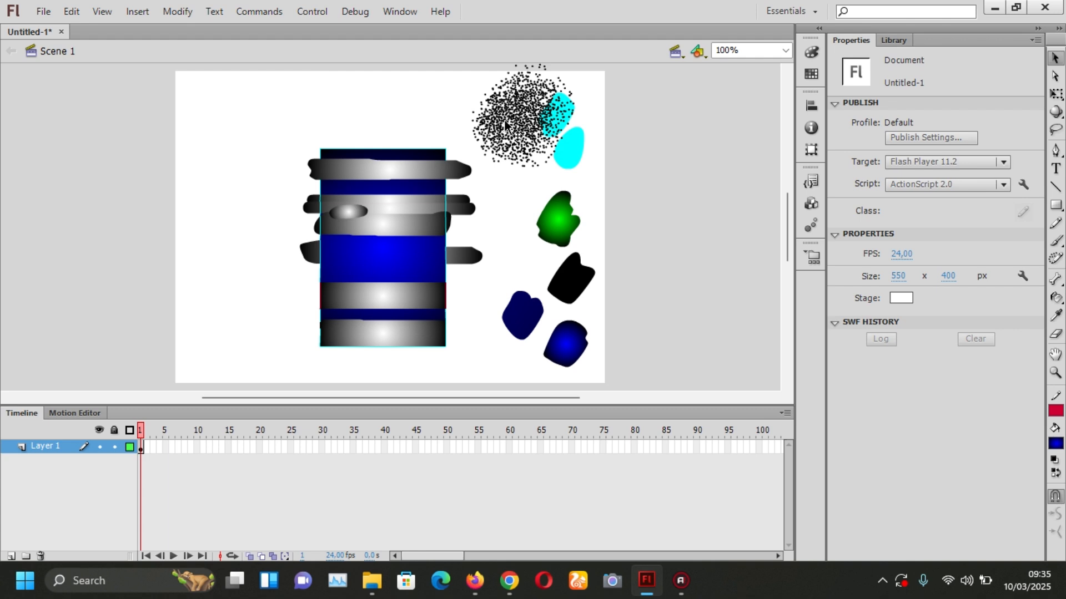
{"action": "left_click", "coordinate": [508, 125]}
{"action": "key", "text": "Delete"}
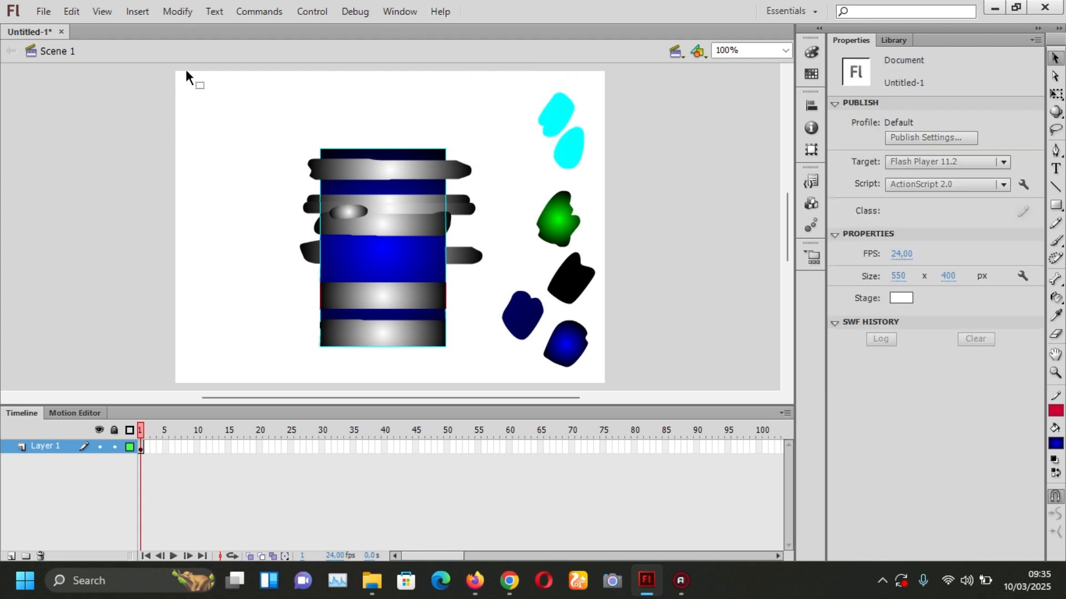
{"action": "left_click_drag", "start_coordinate": [187, 71], "coordinate": [601, 375]}
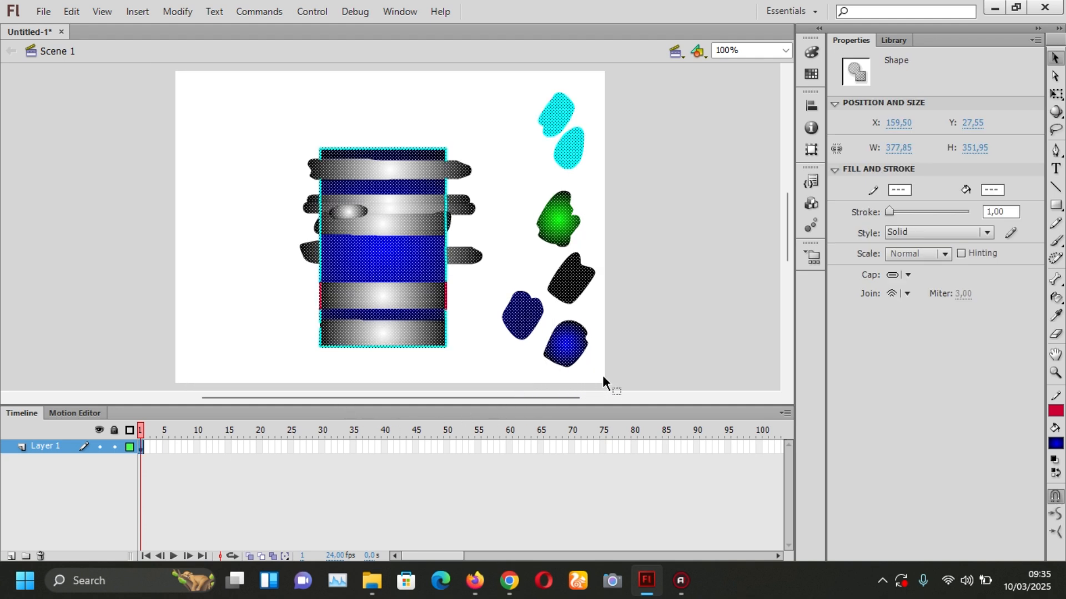
{"action": "key", "text": "Delete"}
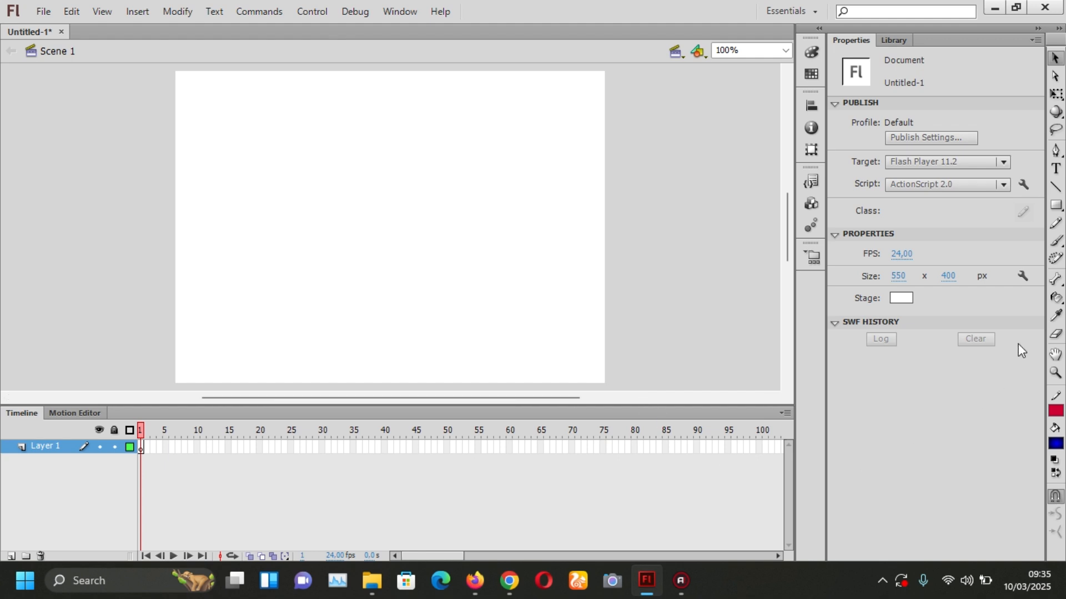
- Paint a thin blue gradient star in the middle of the stage with the Brush tool at its smallest brush size
{"action": "left_click", "coordinate": [1056, 242]}
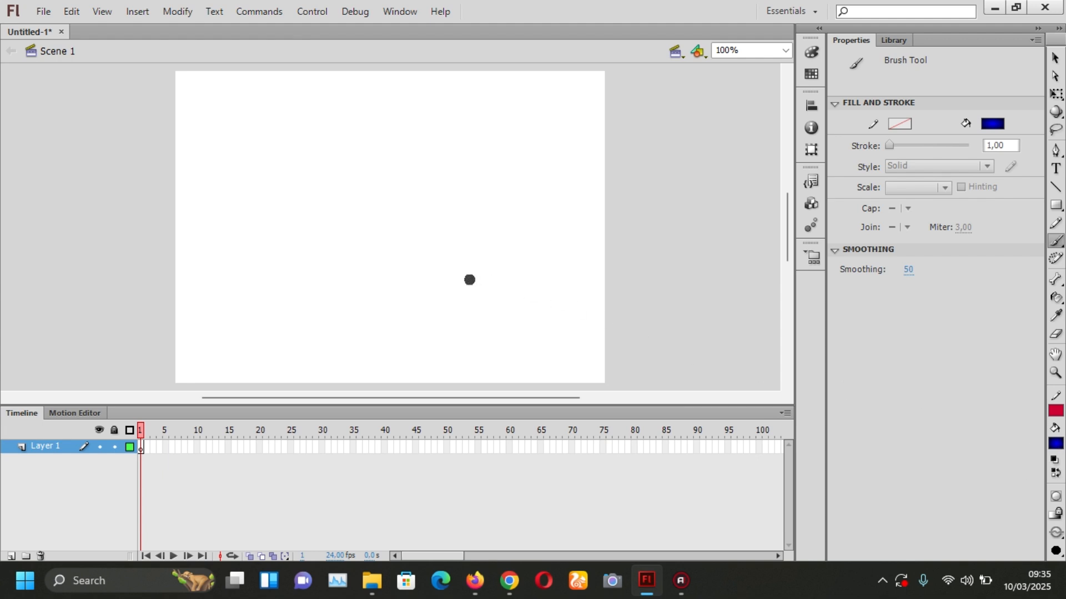
{"action": "left_click", "coordinate": [1057, 552]}
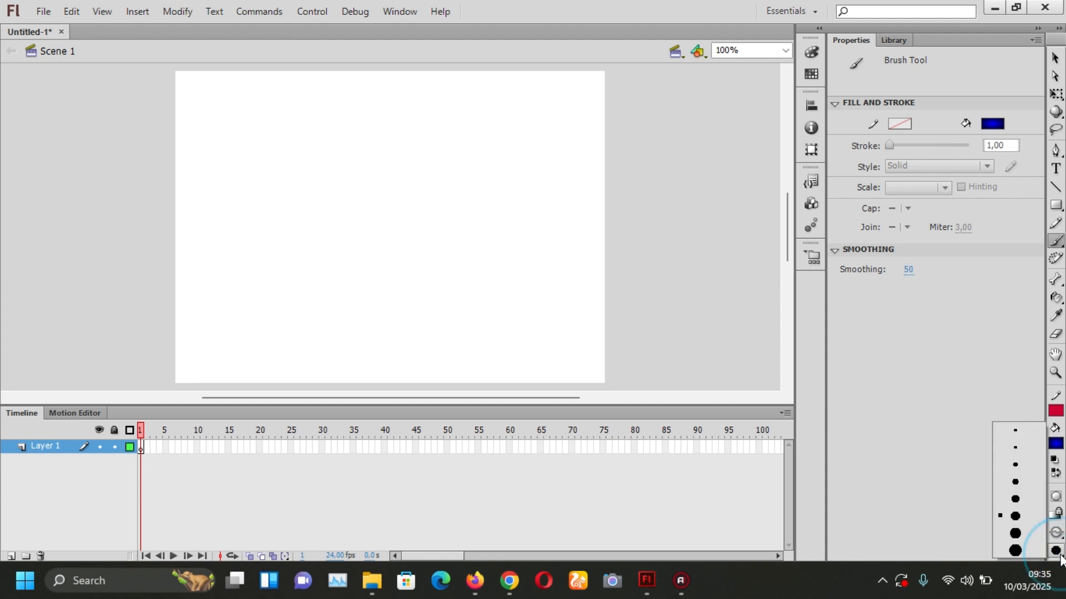
{"action": "left_click", "coordinate": [1021, 434]}
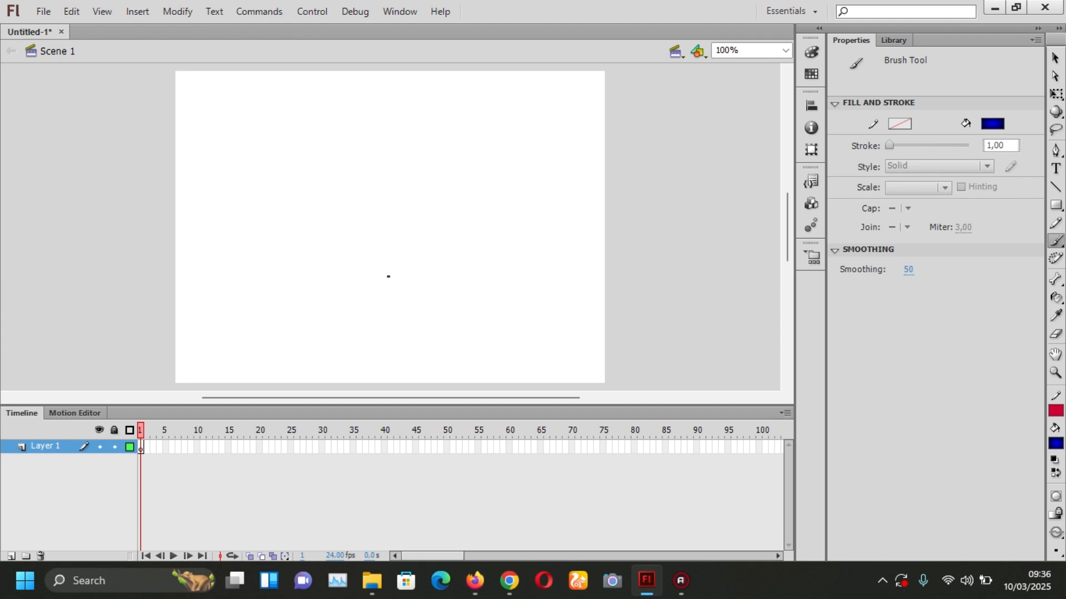
{"action": "mouse_move", "coordinate": [299, 297]}
{"action": "left_mouse_down"}
{"action": "mouse_move", "coordinate": [381, 176]}
{"action": "mouse_move", "coordinate": [376, 300]}
{"action": "mouse_move", "coordinate": [318, 188]}
{"action": "mouse_move", "coordinate": [443, 243]}
{"action": "mouse_move", "coordinate": [322, 254]}
{"action": "left_mouse_up"}
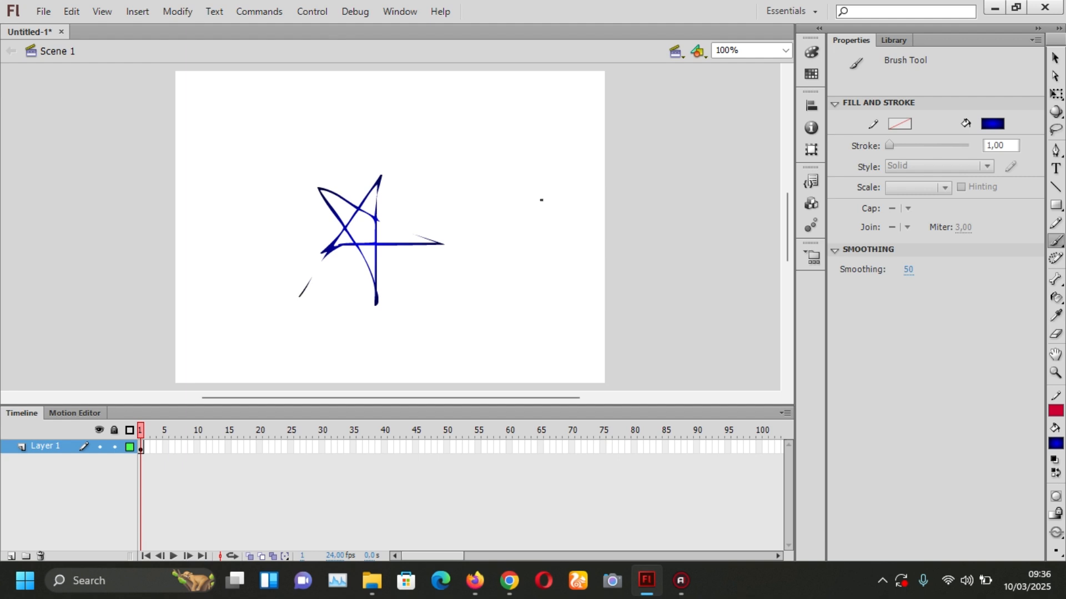
- Paint a second star in the stage's lower-right area with the third-smallest brush size
{"action": "left_click", "coordinate": [1056, 553]}
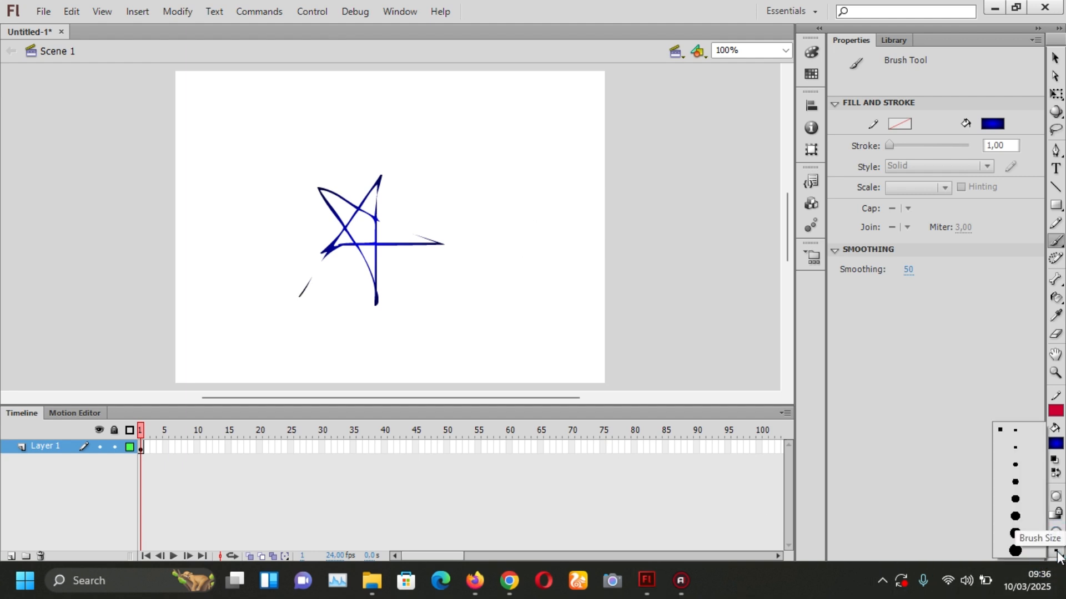
{"action": "left_click", "coordinate": [1022, 465]}
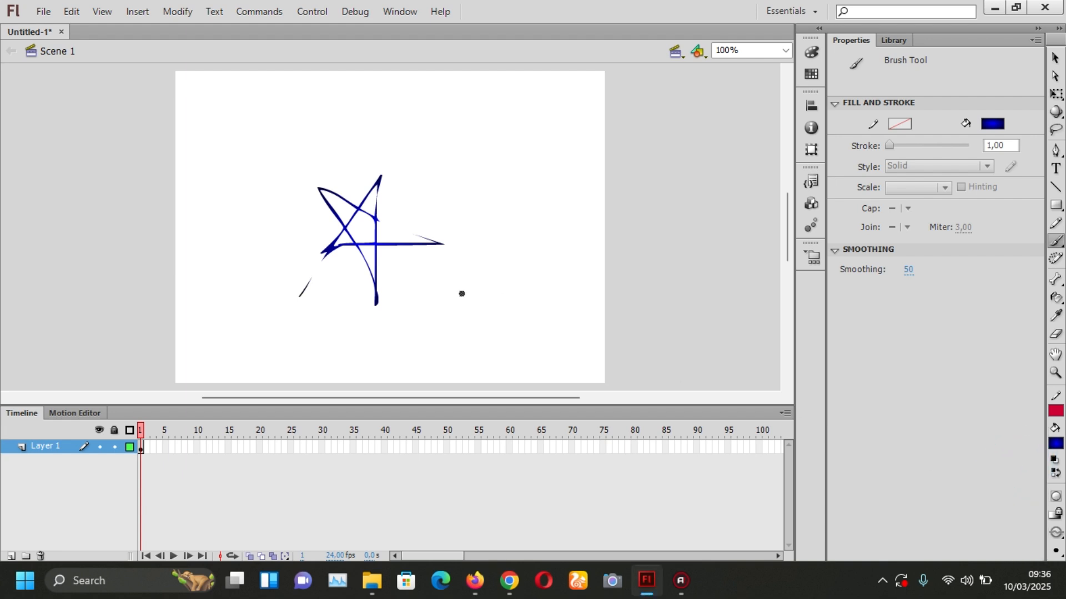
{"action": "mouse_move", "coordinate": [471, 317]}
{"action": "left_mouse_down"}
{"action": "mouse_move", "coordinate": [512, 278]}
{"action": "mouse_move", "coordinate": [551, 206]}
{"action": "mouse_move", "coordinate": [548, 340]}
{"action": "mouse_move", "coordinate": [501, 222]}
{"action": "mouse_move", "coordinate": [594, 273]}
{"action": "mouse_move", "coordinate": [488, 305]}
{"action": "left_mouse_up"}
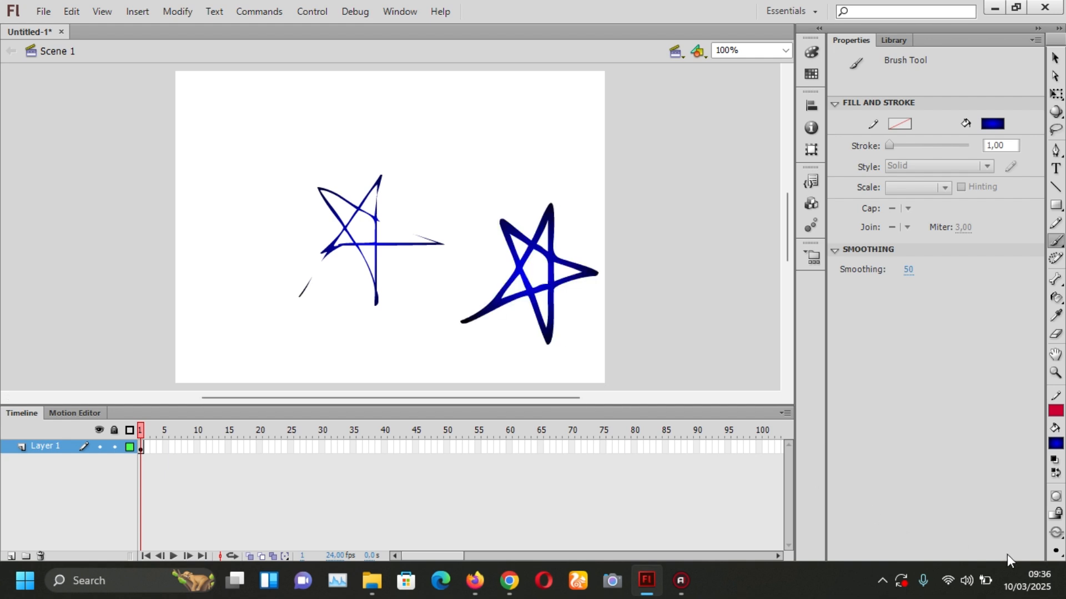
- Paint two thick stars with the fifth-smallest brush size, one in the stage's upper-left corner and one toward its upper right
{"action": "left_click", "coordinate": [1051, 551]}
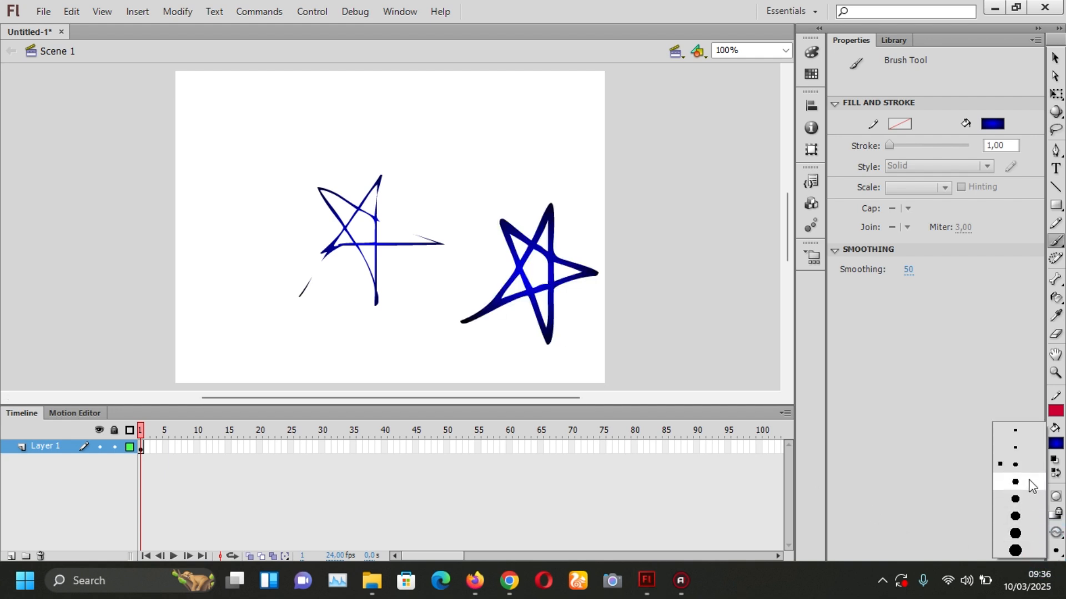
{"action": "left_click", "coordinate": [1015, 499]}
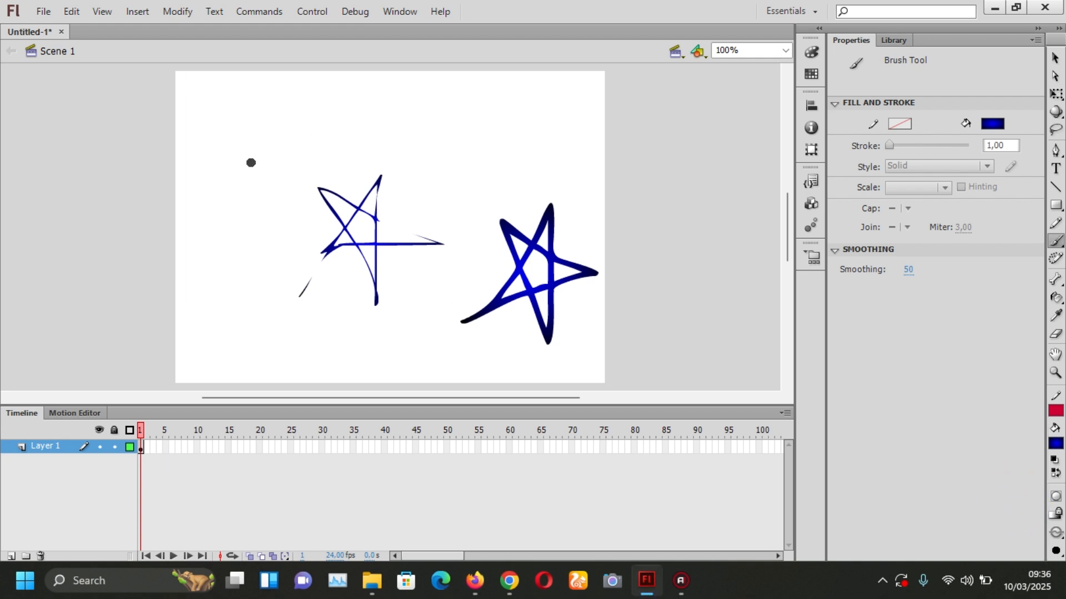
{"action": "mouse_move", "coordinate": [199, 204]}
{"action": "left_mouse_down"}
{"action": "mouse_move", "coordinate": [253, 100]}
{"action": "mouse_move", "coordinate": [253, 213]}
{"action": "mouse_move", "coordinate": [204, 127]}
{"action": "mouse_move", "coordinate": [289, 150]}
{"action": "mouse_move", "coordinate": [216, 185]}
{"action": "left_mouse_up"}
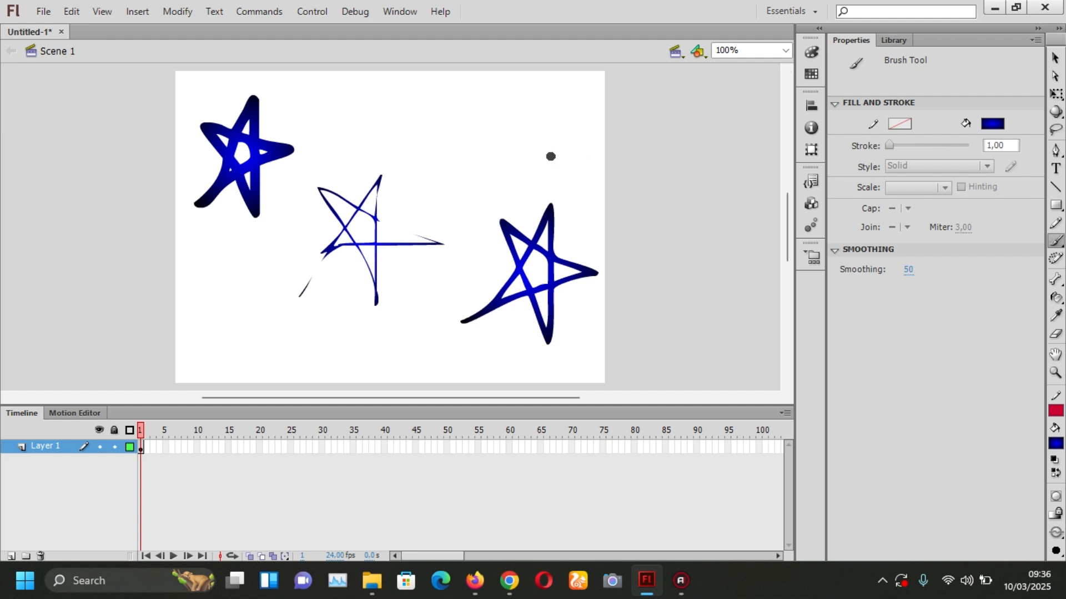
{"action": "mouse_move", "coordinate": [453, 161]}
{"action": "left_mouse_down"}
{"action": "mouse_move", "coordinate": [454, 114]}
{"action": "mouse_move", "coordinate": [488, 114]}
{"action": "mouse_move", "coordinate": [532, 149]}
{"action": "mouse_move", "coordinate": [410, 145]}
{"action": "mouse_move", "coordinate": [476, 90]}
{"action": "mouse_move", "coordinate": [486, 101]}
{"action": "mouse_move", "coordinate": [457, 178]}
{"action": "mouse_move", "coordinate": [454, 167]}
{"action": "left_mouse_up"}
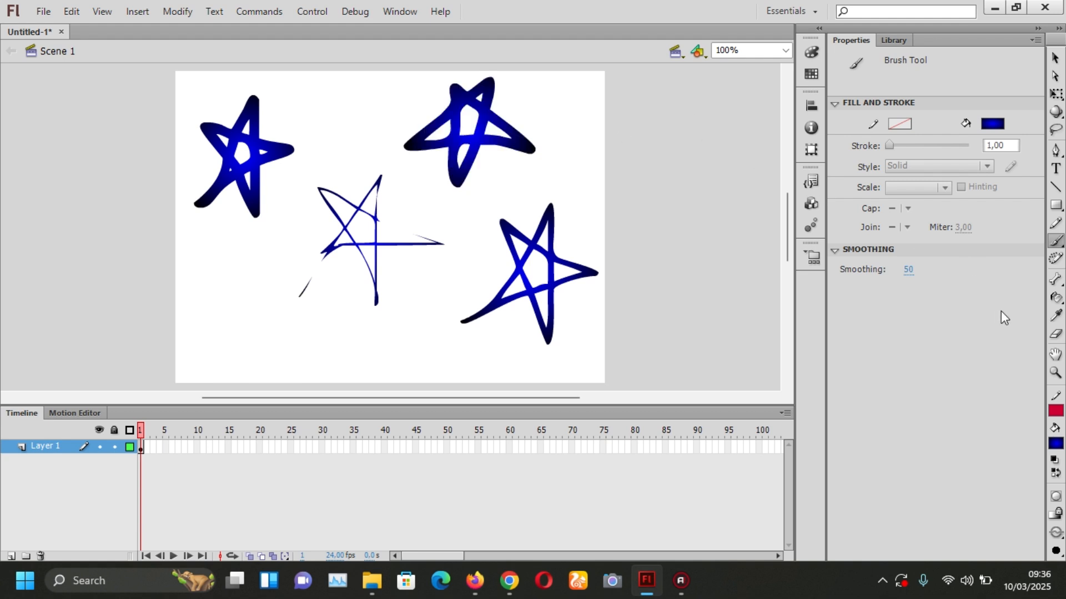
- Paint another thin star in the stage's lower-left corner with the smallest brush size
{"action": "left_click", "coordinate": [1056, 550]}
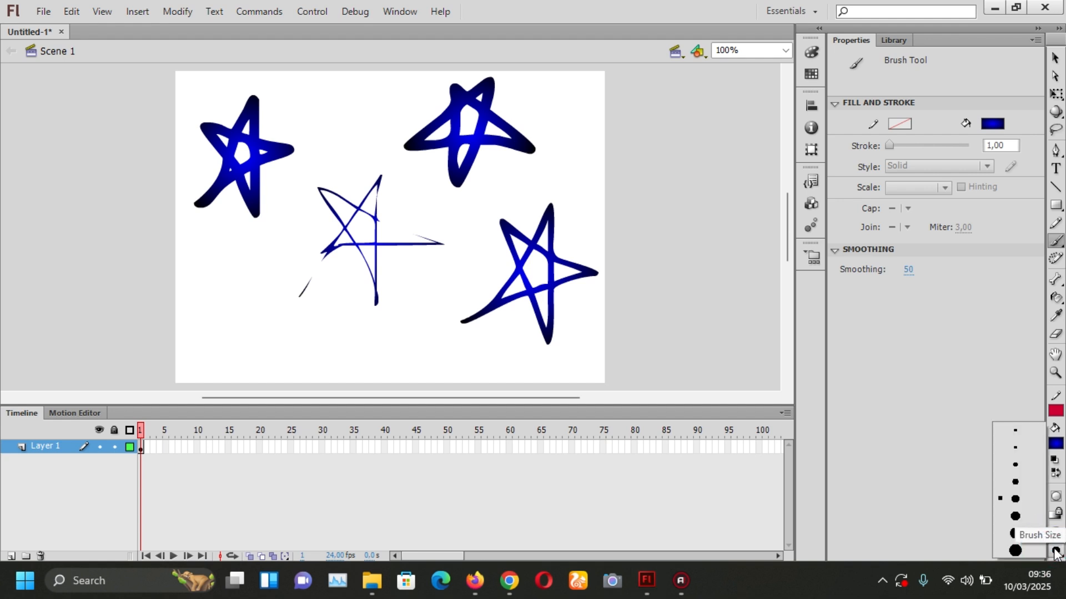
{"action": "left_click", "coordinate": [1009, 431]}
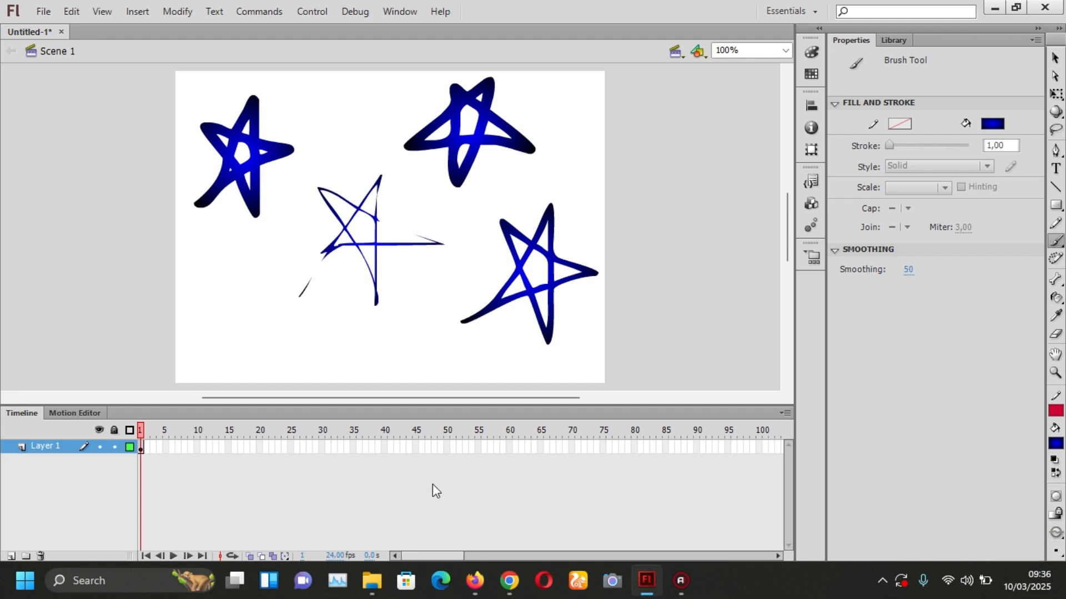
{"action": "mouse_move", "coordinate": [229, 357]}
{"action": "left_mouse_down"}
{"action": "mouse_move", "coordinate": [236, 267]}
{"action": "mouse_move", "coordinate": [300, 368]}
{"action": "mouse_move", "coordinate": [212, 325]}
{"action": "mouse_move", "coordinate": [289, 284]}
{"action": "mouse_move", "coordinate": [224, 375]}
{"action": "mouse_move", "coordinate": [231, 356]}
{"action": "left_mouse_up"}
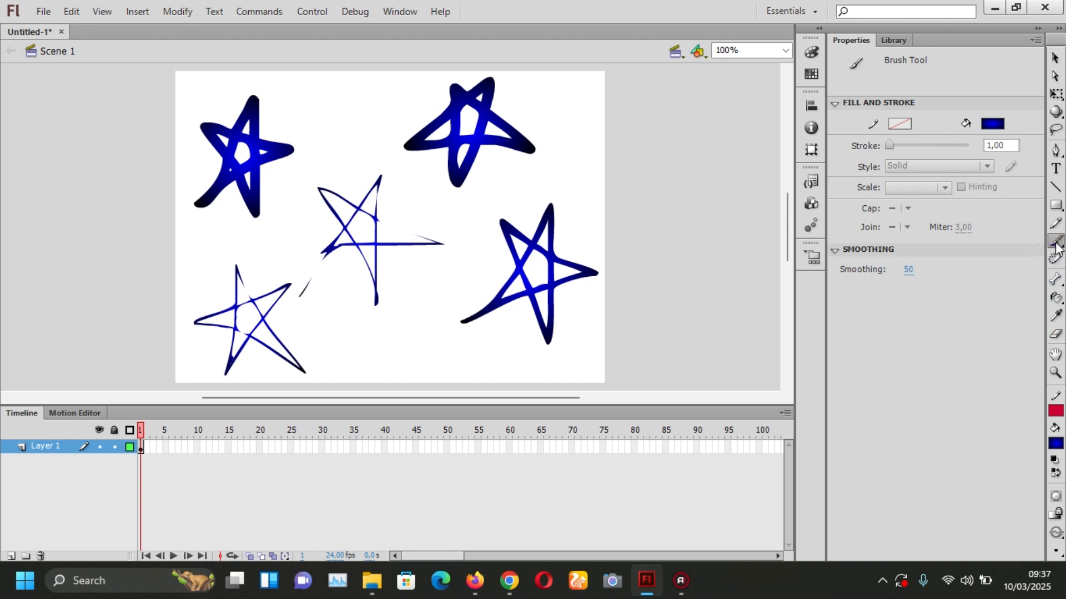
- Fill the centre and all five points of the lower-right star with the white-to-black radial gradient using the Paint Bucket
{"action": "left_click", "coordinate": [1059, 300]}
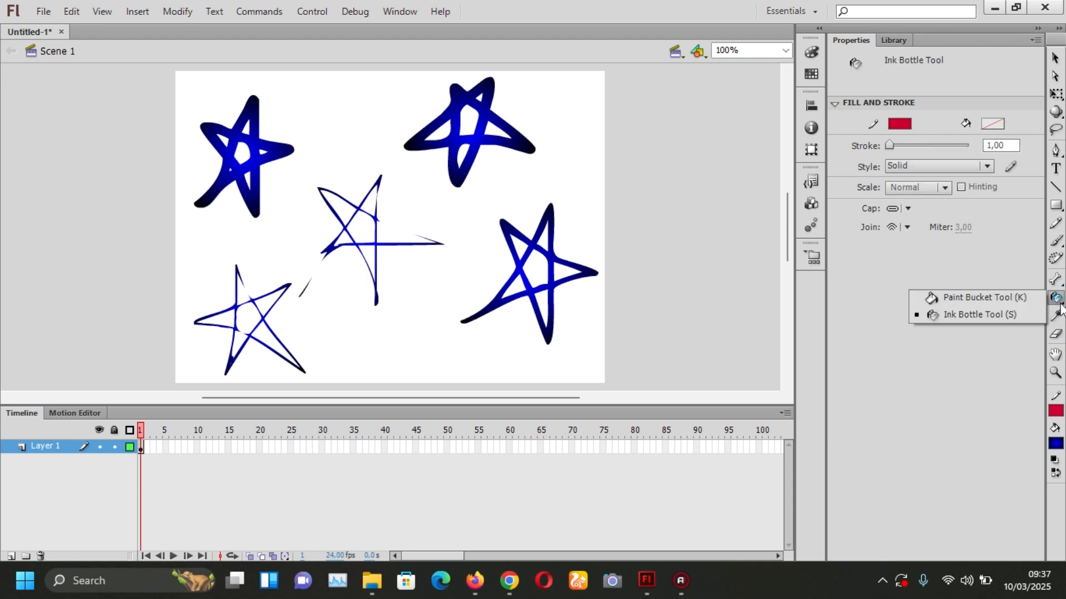
{"action": "left_click", "coordinate": [986, 298]}
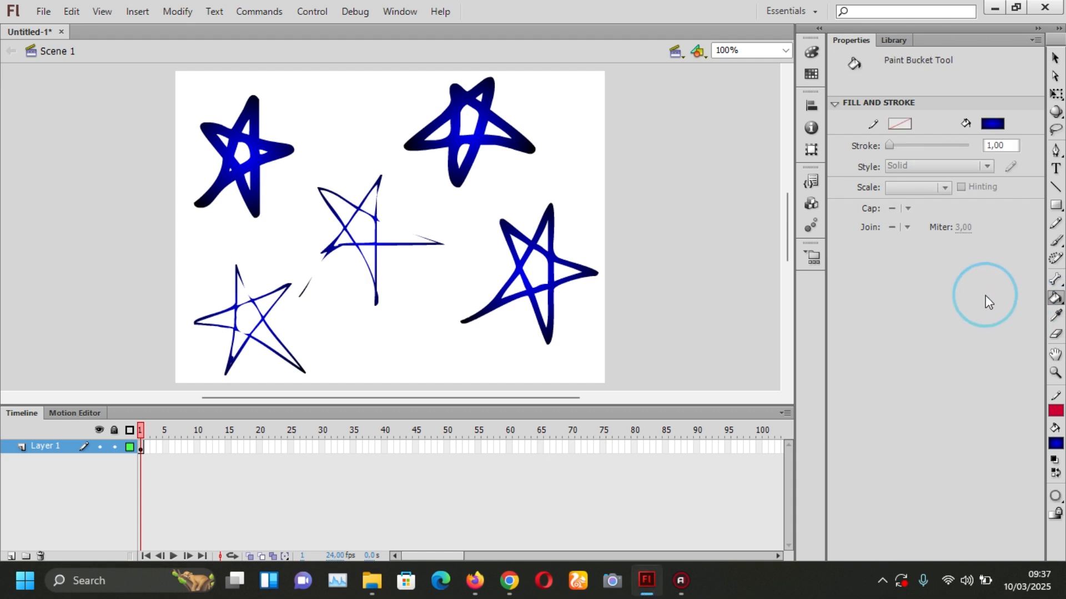
{"action": "left_click", "coordinate": [1052, 445]}
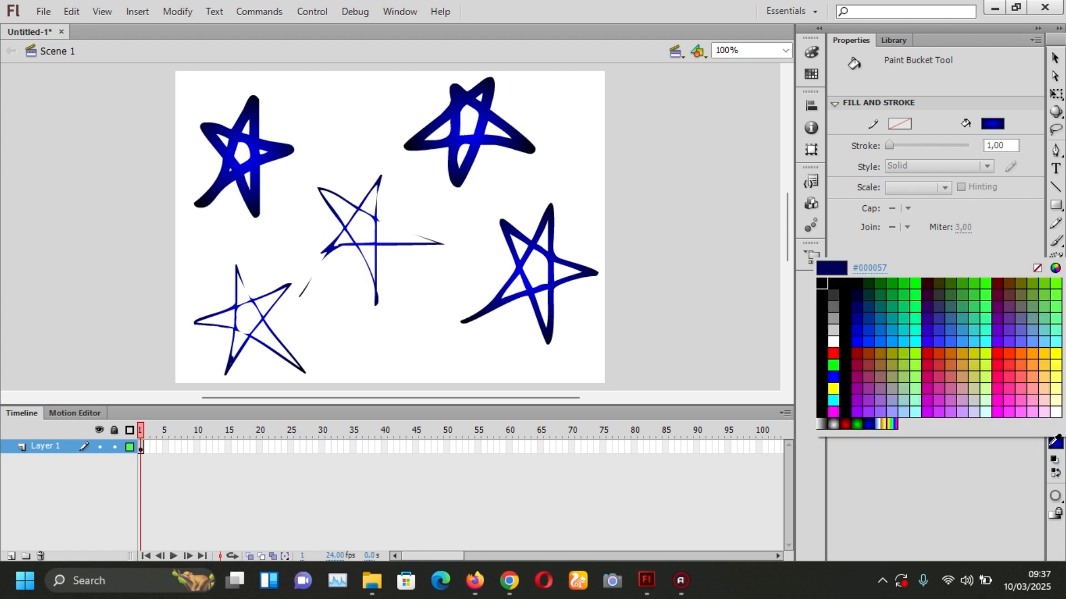
{"action": "left_click", "coordinate": [834, 425]}
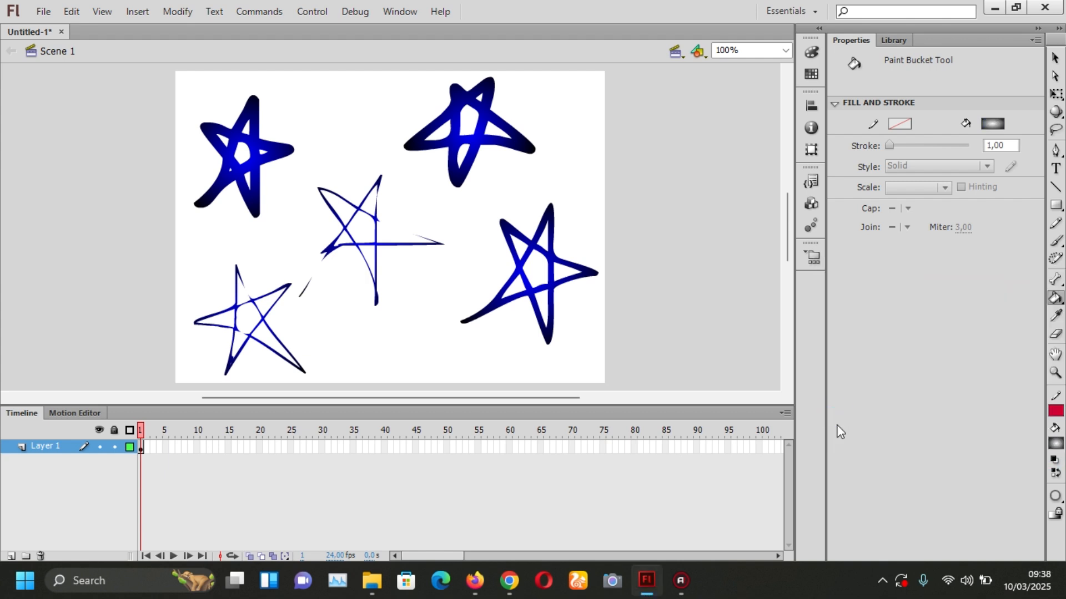
{"action": "left_click", "coordinate": [514, 240]}
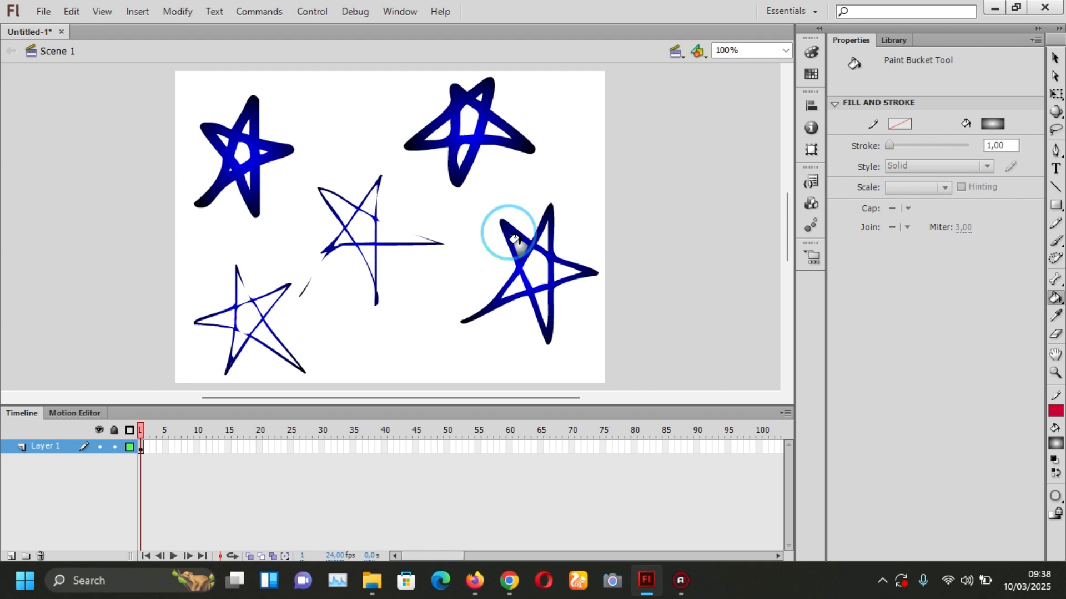
{"action": "left_click", "coordinate": [537, 265]}
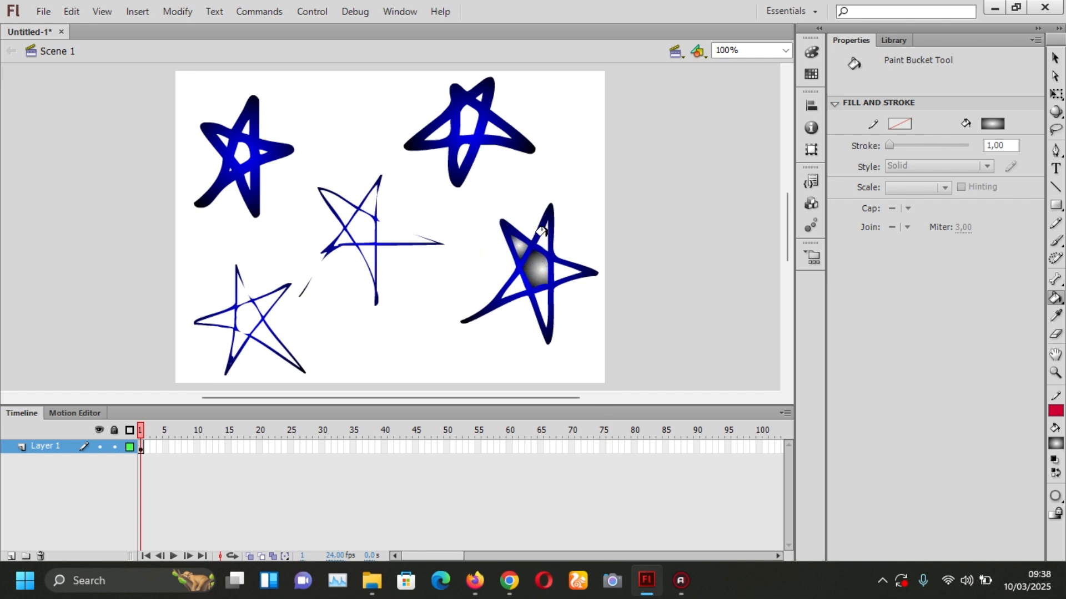
{"action": "left_click", "coordinate": [542, 233]}
{"action": "left_click", "coordinate": [561, 272]}
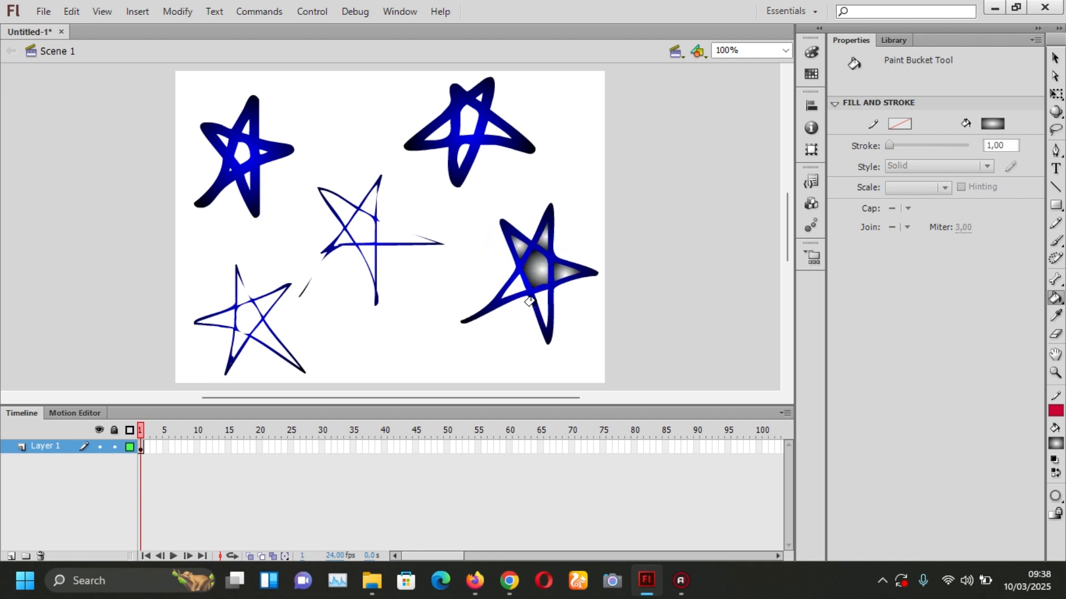
{"action": "left_click", "coordinate": [534, 299]}
{"action": "left_click", "coordinate": [510, 280]}
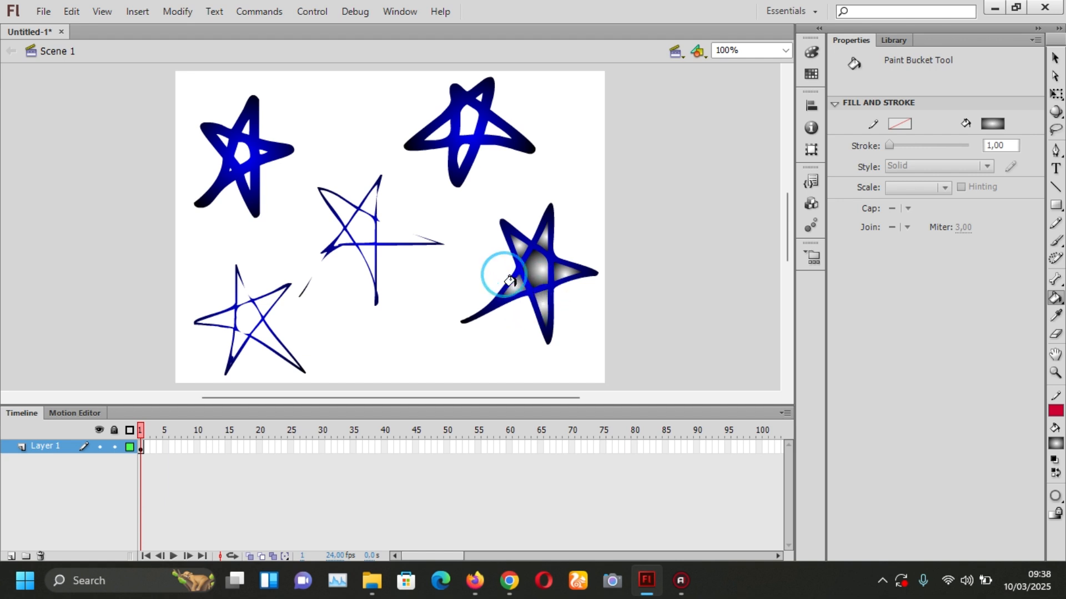
- Fill the centre and the four closed points of the thin middle star with the radial gradient, leaving its open right point unfilled
{"action": "left_click", "coordinate": [371, 216]}
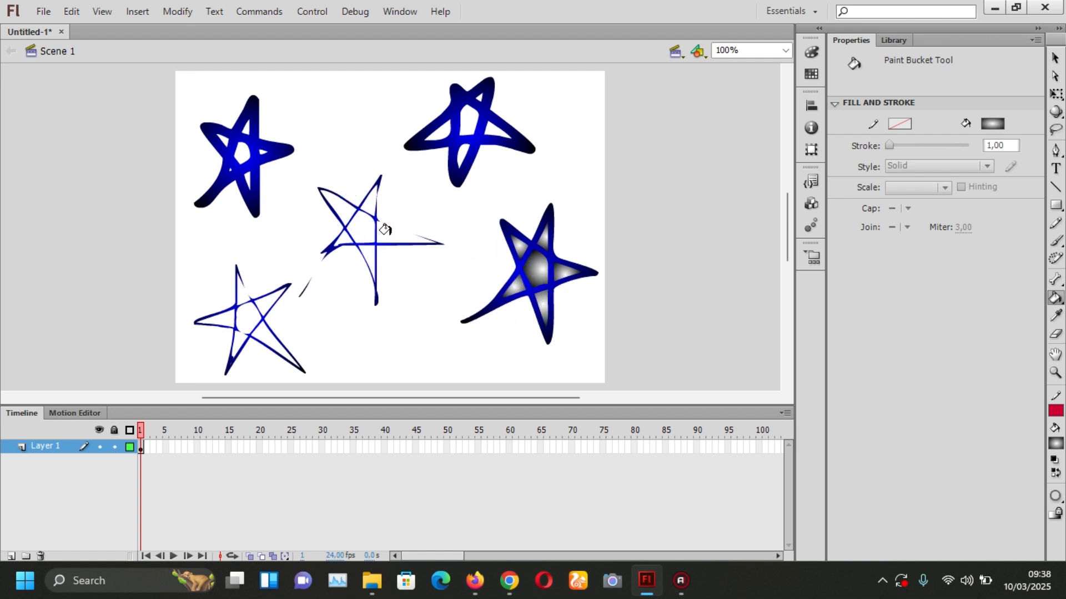
{"action": "left_click", "coordinate": [383, 227]}
{"action": "left_click", "coordinate": [378, 217]}
{"action": "left_click", "coordinate": [361, 190]}
{"action": "left_click", "coordinate": [360, 221]}
{"action": "left_click", "coordinate": [358, 251]}
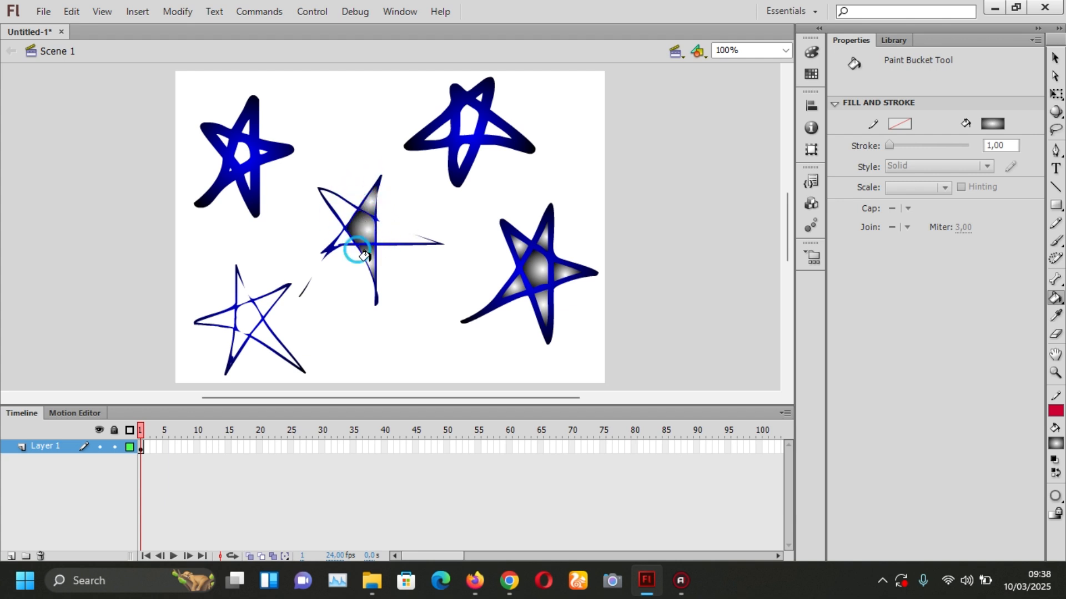
{"action": "left_click", "coordinate": [335, 227]}
{"action": "left_click", "coordinate": [333, 199]}
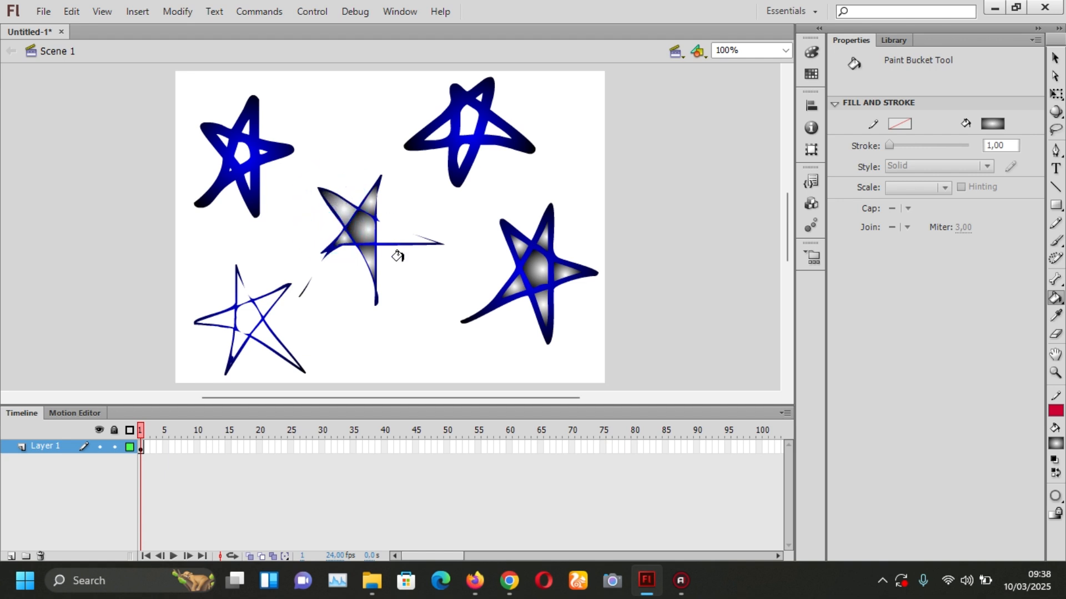
- Fill the lower-left star's centre and its left, upper-right and two lower points with the same radial gradient
{"action": "left_click", "coordinate": [235, 283]}
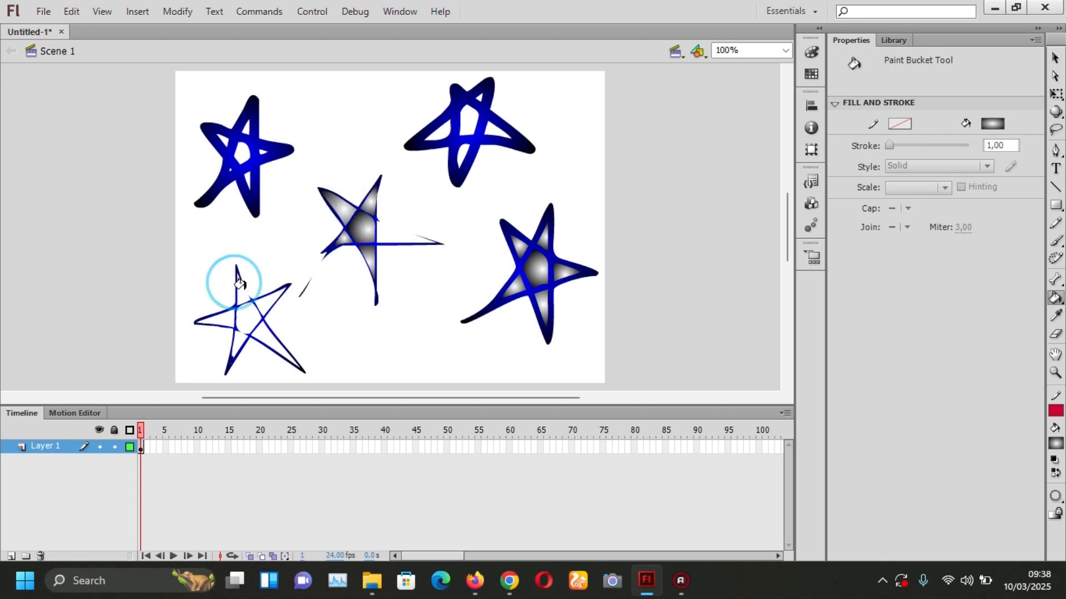
{"action": "left_click", "coordinate": [243, 308]}
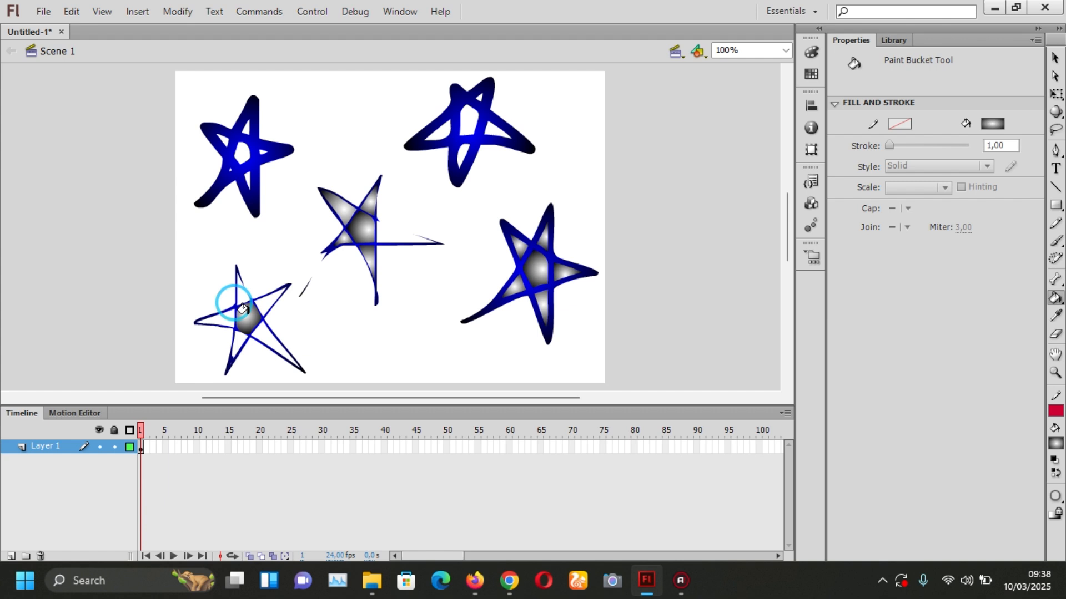
{"action": "left_click", "coordinate": [268, 295]}
{"action": "left_click", "coordinate": [207, 318]}
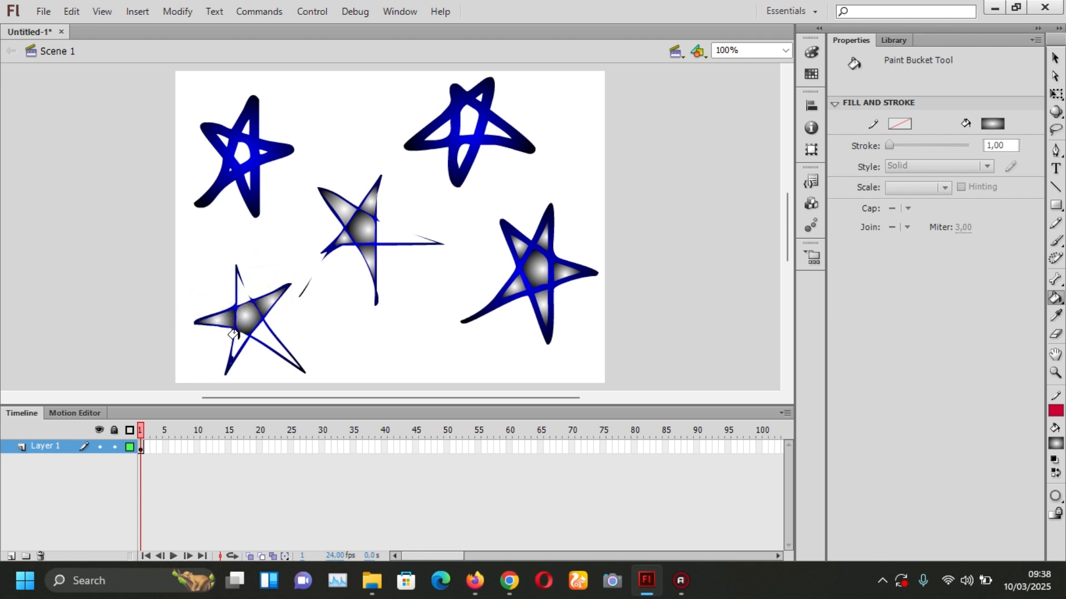
{"action": "left_click", "coordinate": [233, 335]}
{"action": "left_click", "coordinate": [266, 333]}
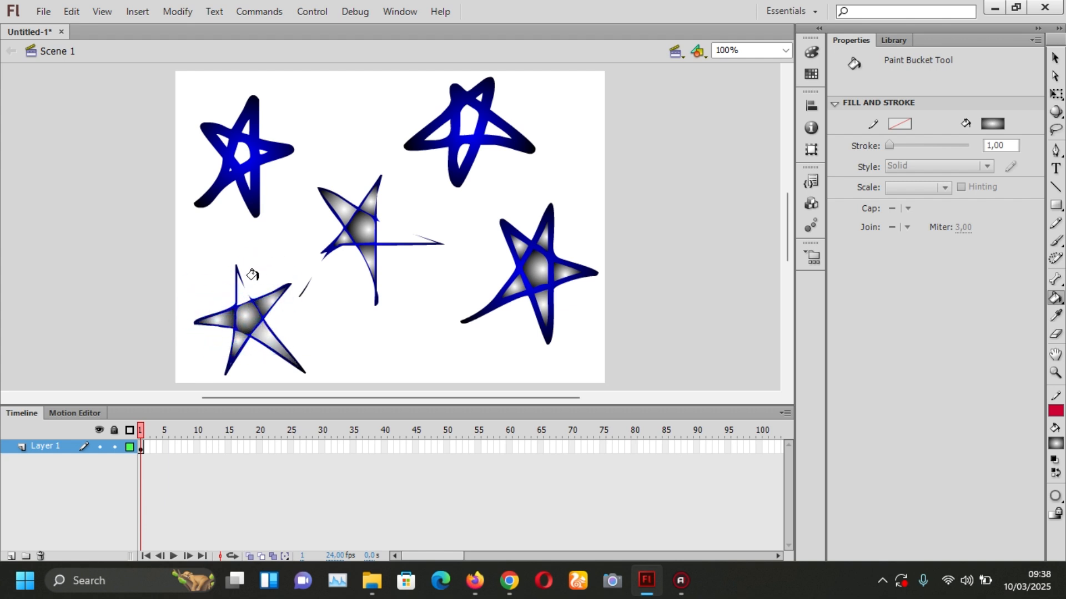
- Fill the centre and the small gaps inside the points of the thick upper-left star with the radial gradient
{"action": "left_click", "coordinate": [243, 153]}
{"action": "left_click", "coordinate": [234, 118]}
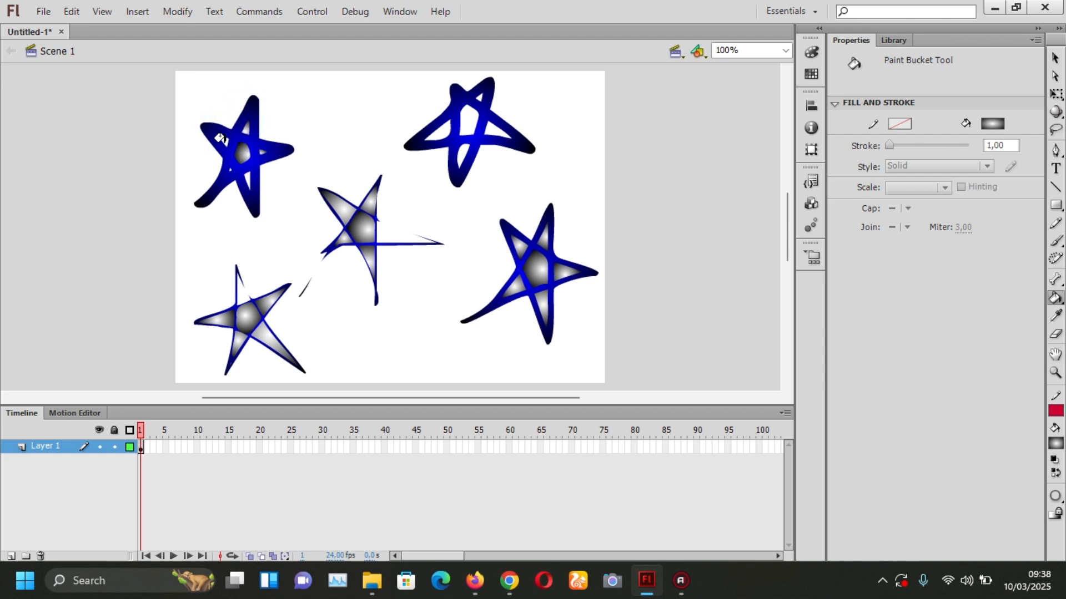
{"action": "left_click", "coordinate": [215, 129]}
{"action": "left_click", "coordinate": [235, 166]}
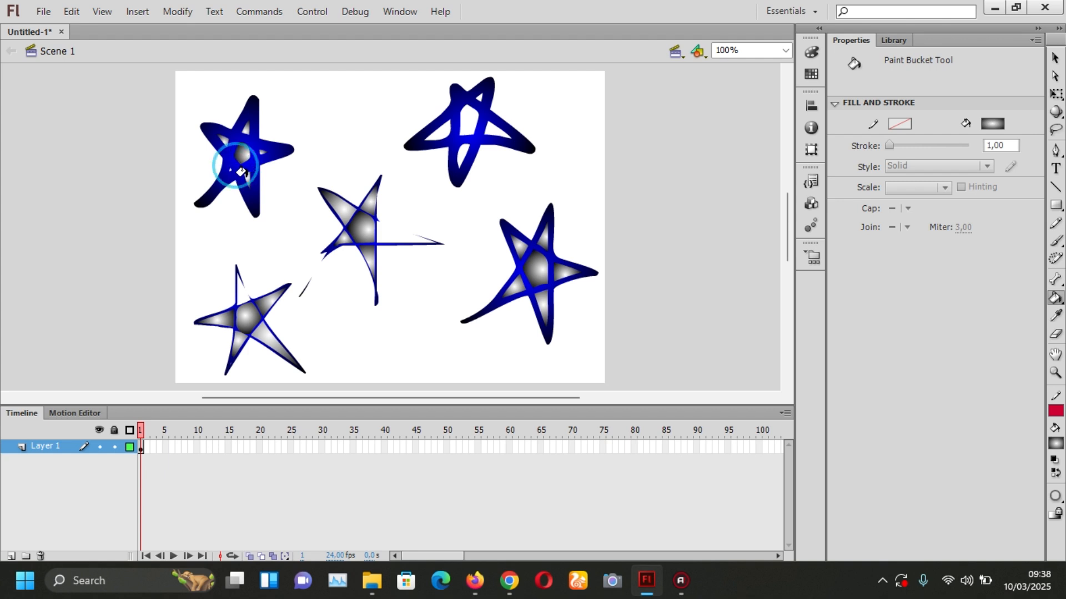
- Fill the centre and the enclosed gaps in the points of the thick upper-right star with the radial gradient
{"action": "left_click", "coordinate": [434, 128]}
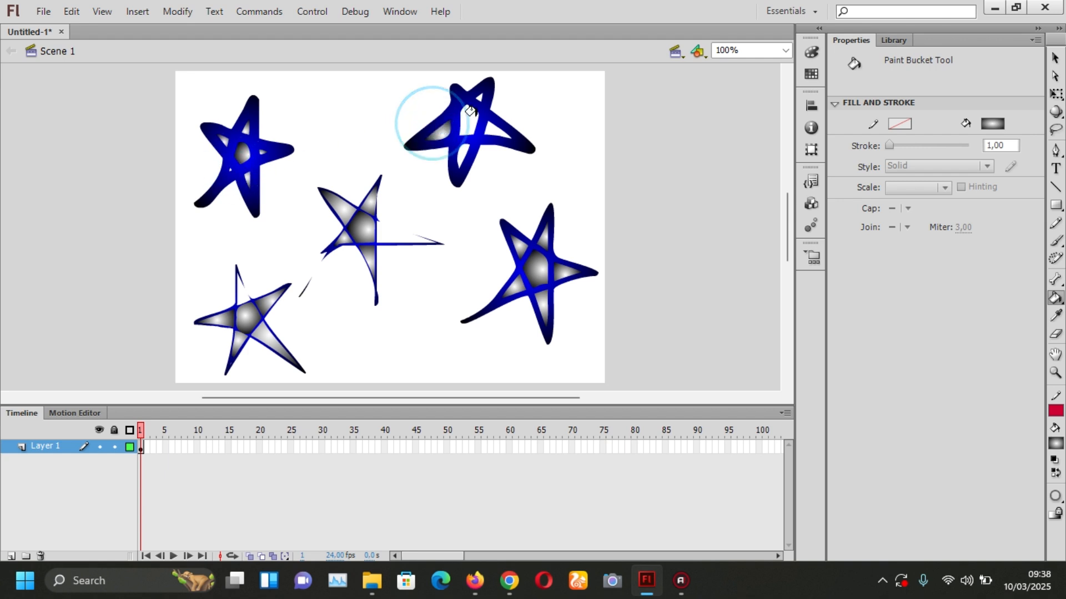
{"action": "left_click", "coordinate": [469, 114]}
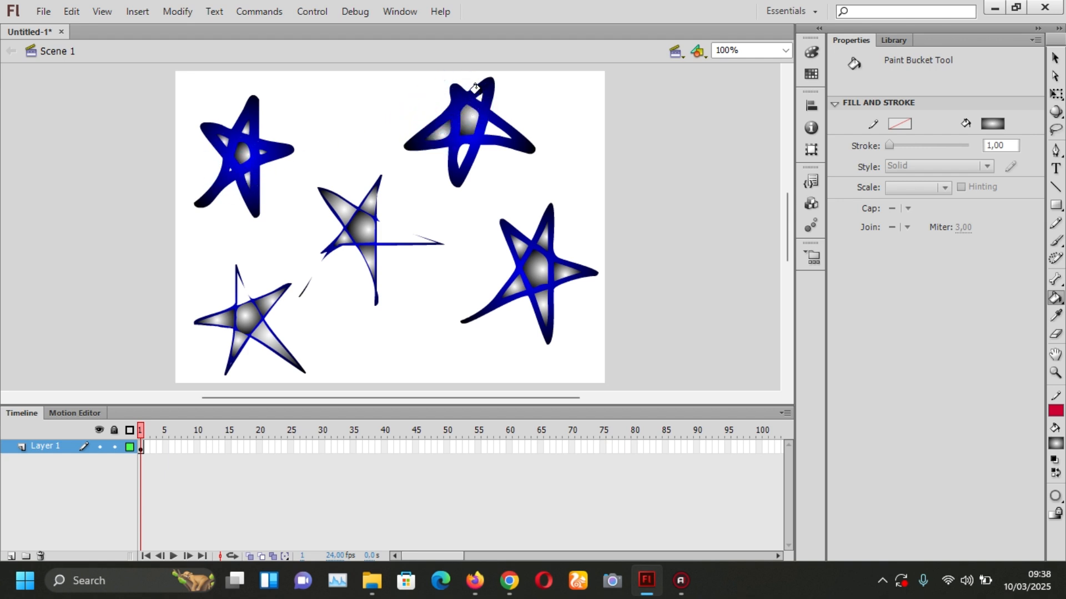
{"action": "left_click", "coordinate": [479, 94]}
{"action": "left_click", "coordinate": [488, 123]}
{"action": "left_click", "coordinate": [456, 147]}
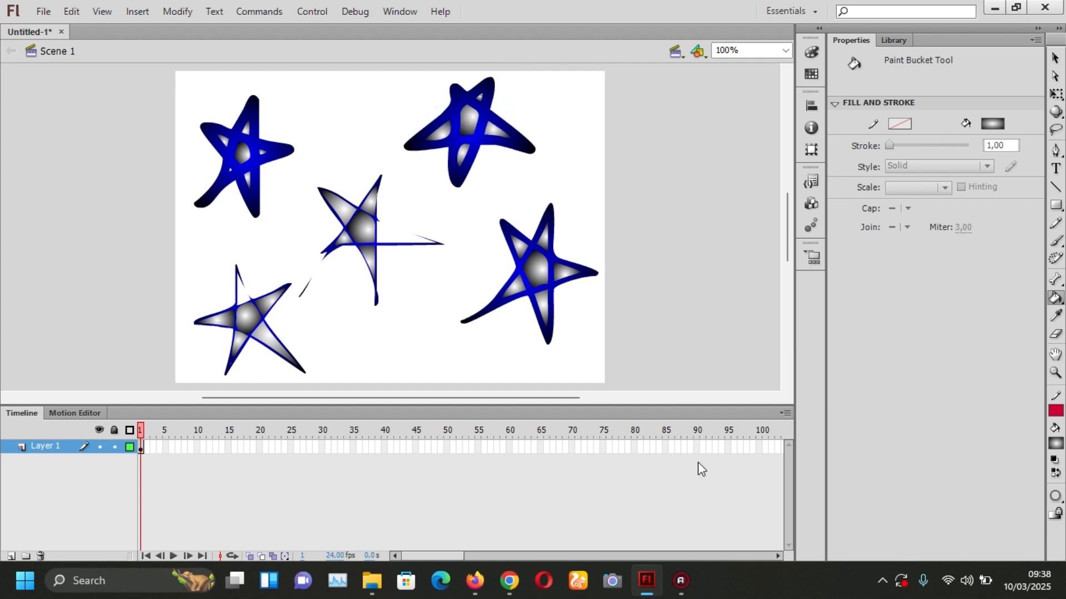